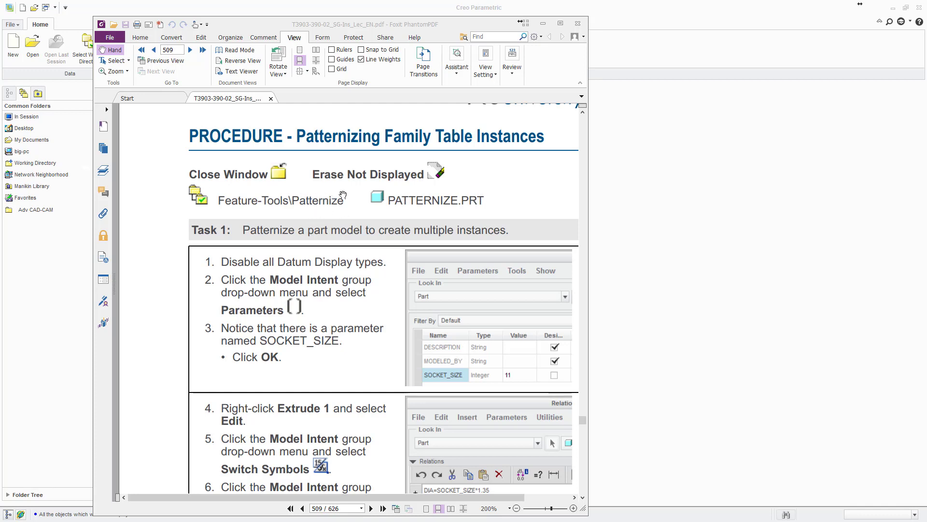
# Switch to Creo Parametric, open the PATTERNIZE.PRT part and check its datum display filters.
pyautogui.click(542, 23)
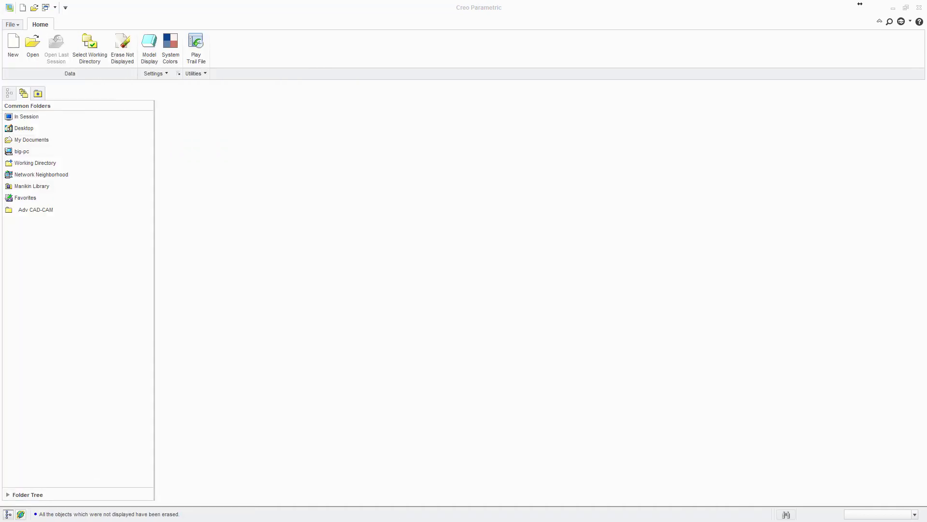
pyautogui.click(387, 230)
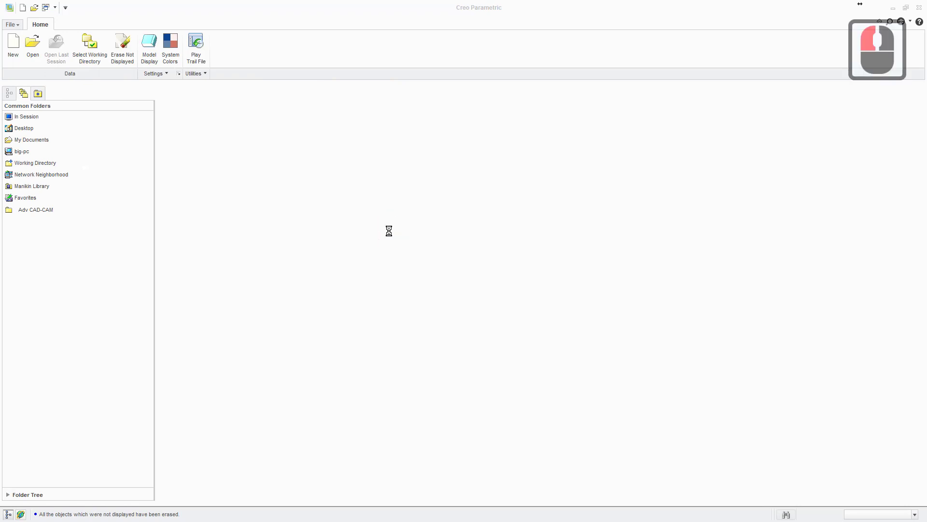
pyautogui.click(321, 230)
pyautogui.moveTo(320, 230); pyautogui.dragTo(278, 216, button='middle')
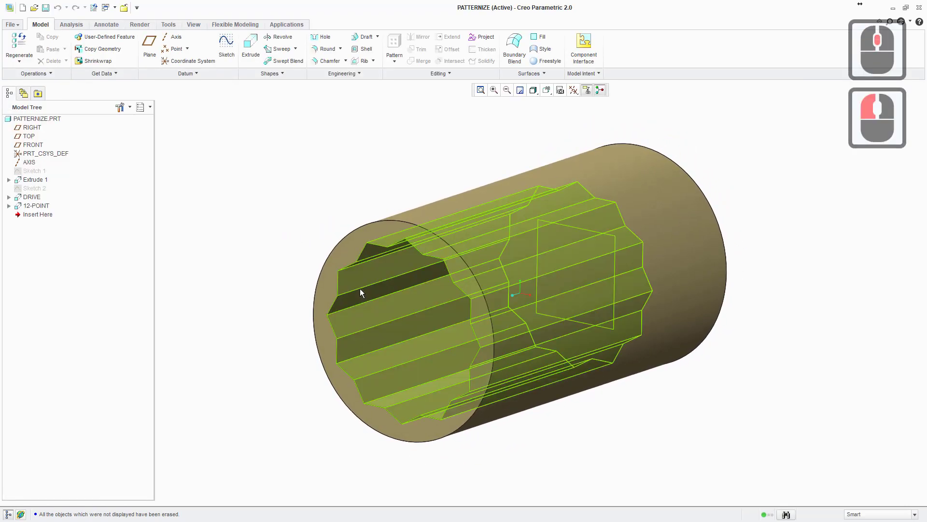
pyautogui.moveTo(360, 251); pyautogui.dragTo(433, 283, button='middle')
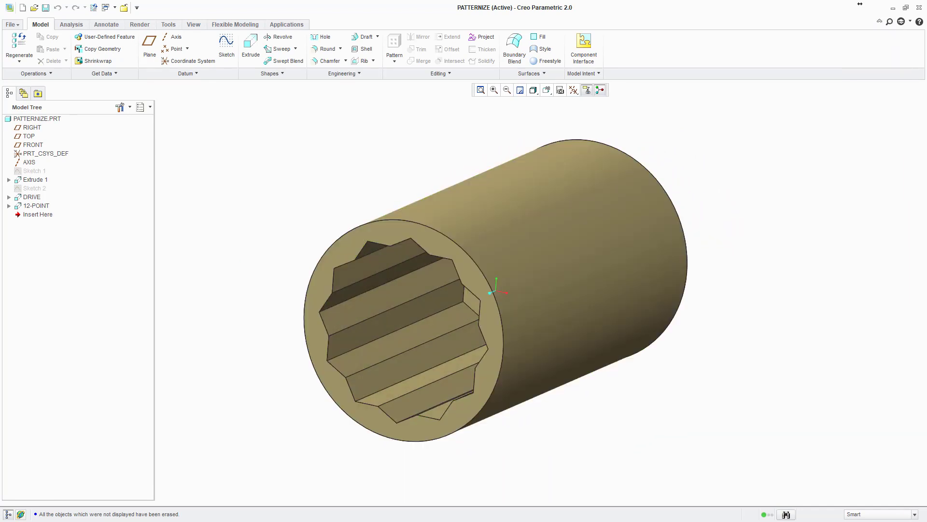
pyautogui.click(573, 90)
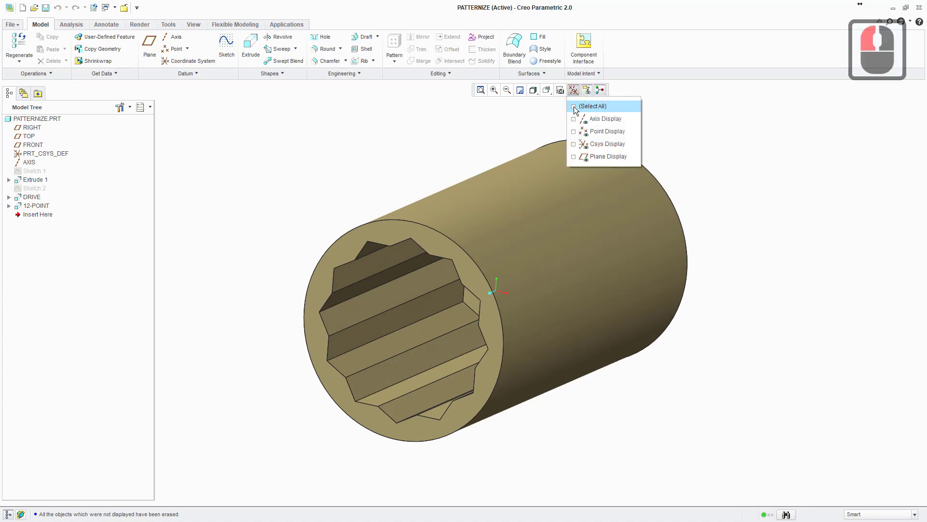
pyautogui.click(250, 182)
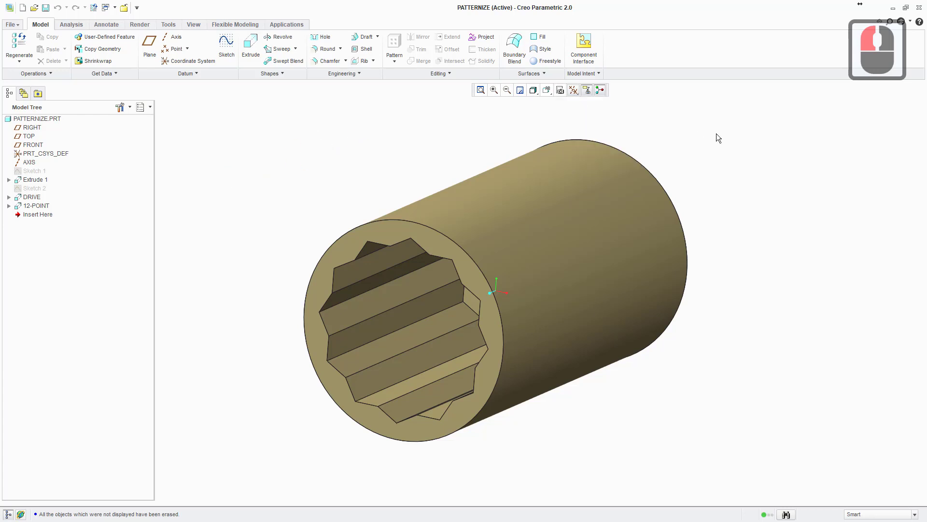
# Review the part's parameters, including SOCKET_SIZE, with the Name column widened to read the full names.
pyautogui.click(589, 74)
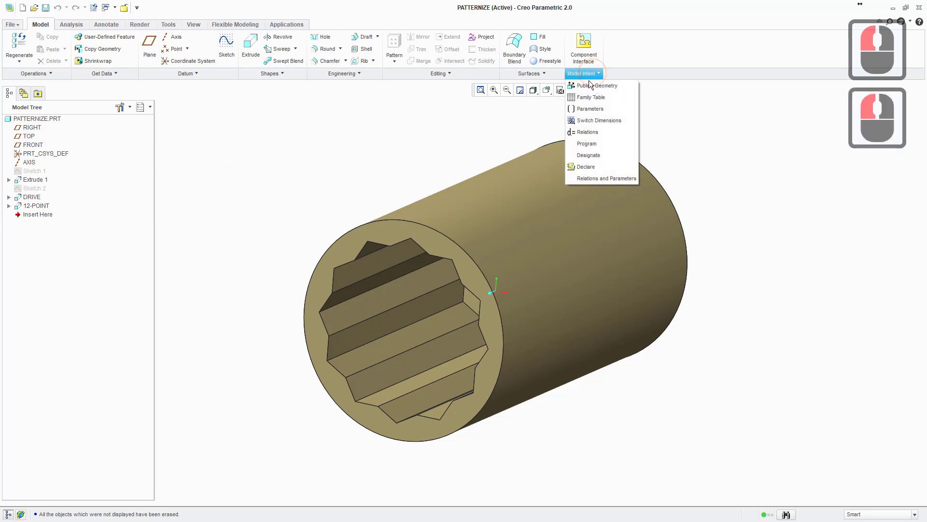
pyautogui.click(585, 109)
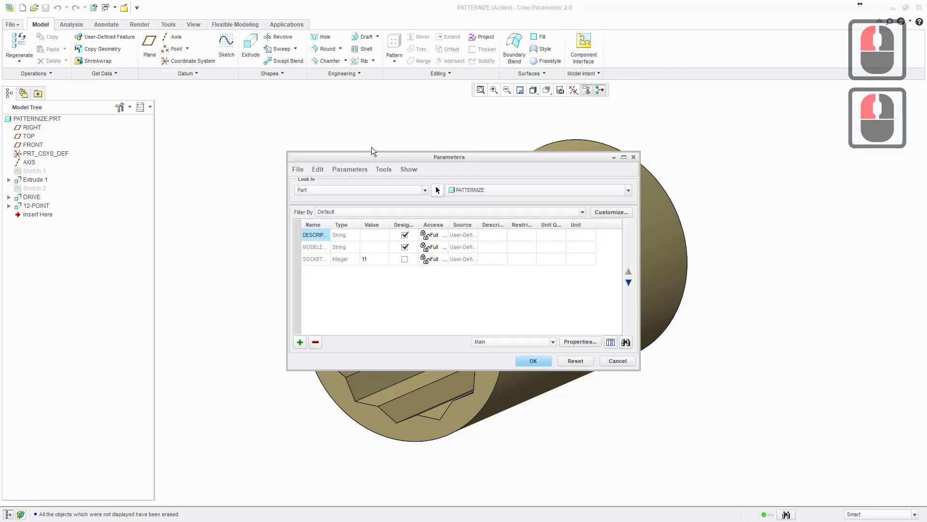
pyautogui.moveTo(375, 155); pyautogui.dragTo(293, 131)
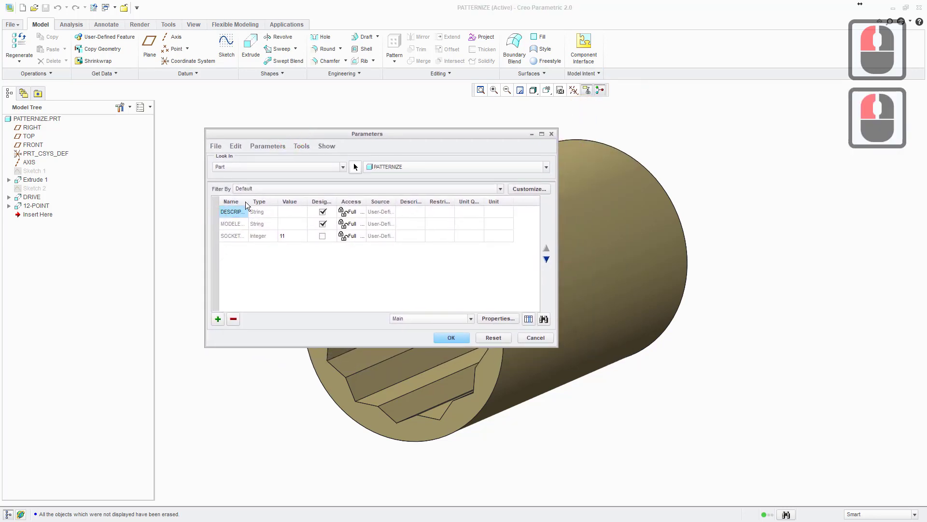
pyautogui.moveTo(248, 202); pyautogui.dragTo(296, 199)
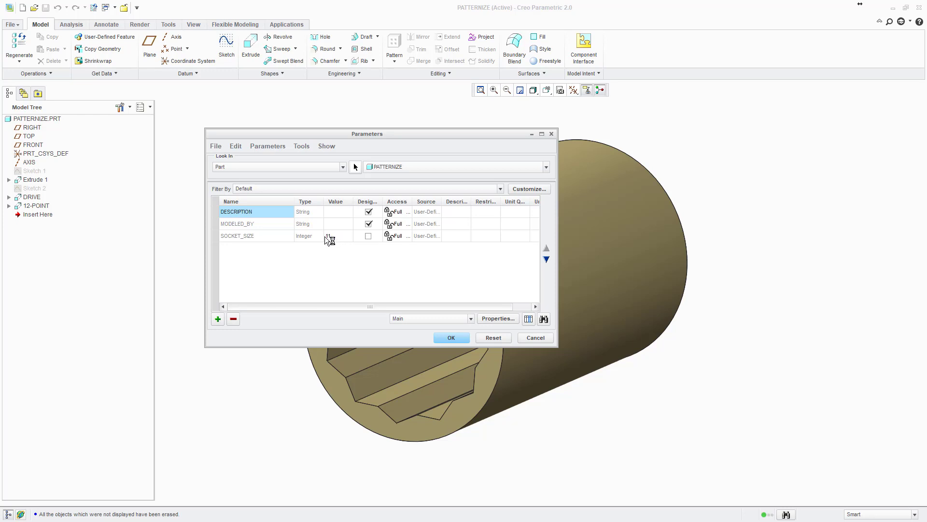
pyautogui.click(451, 337)
pyautogui.scroll(-2, 28, 188)
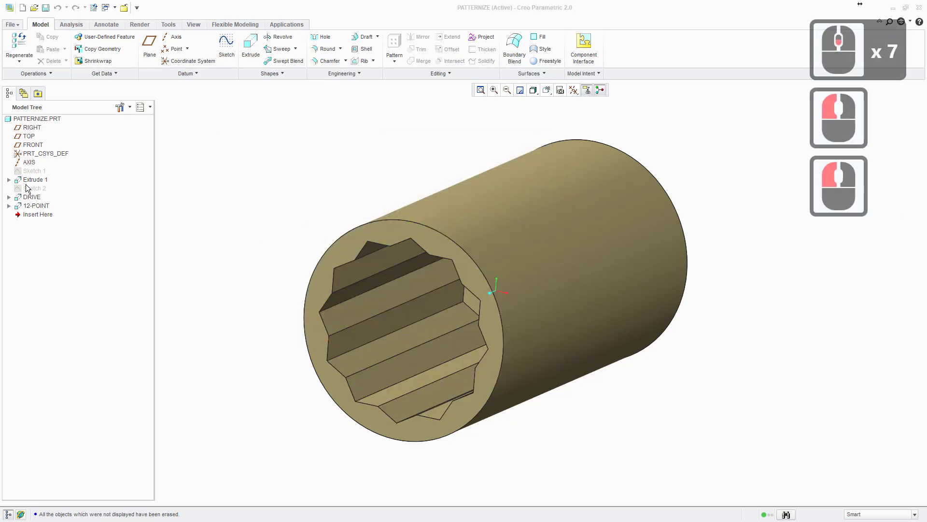
# Display Extrude 1's dimensions for editing and switch them from numeric values to symbolic names.
pyautogui.rightClick(32, 180)
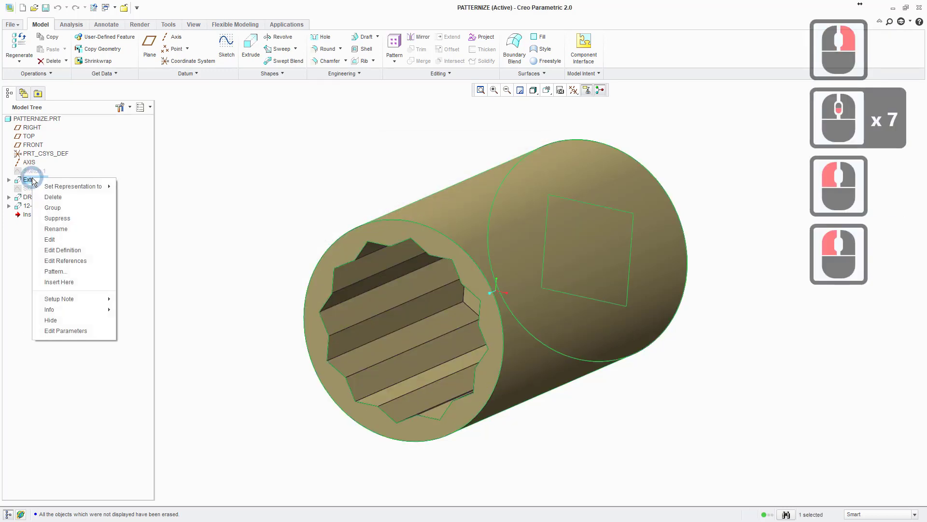
pyautogui.click(57, 240)
pyautogui.moveTo(231, 214); pyautogui.dragTo(224, 218, button='middle')
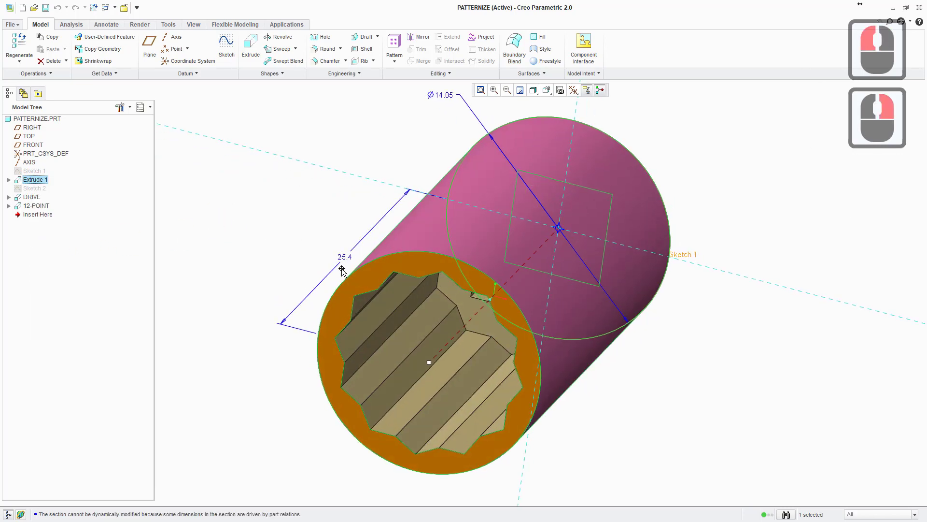
pyautogui.moveTo(341, 257); pyautogui.dragTo(464, 111, button='middle')
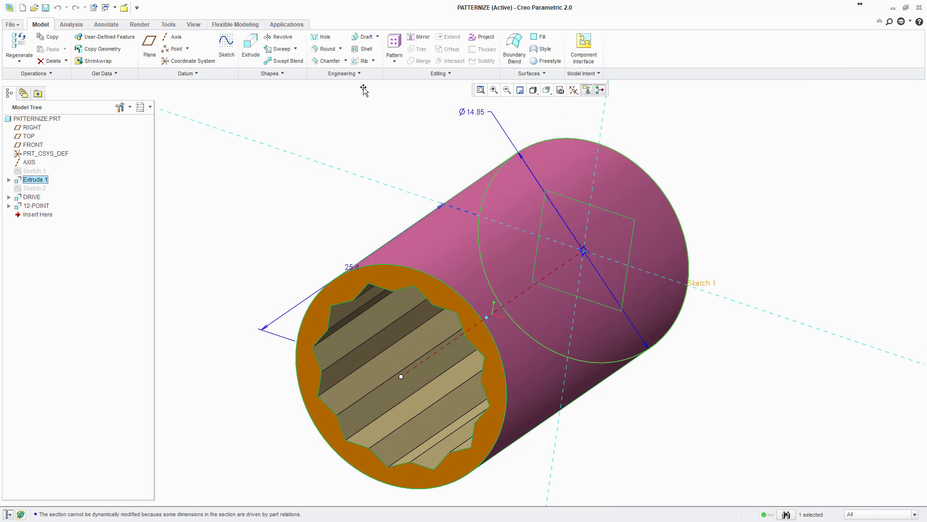
pyautogui.click(598, 74)
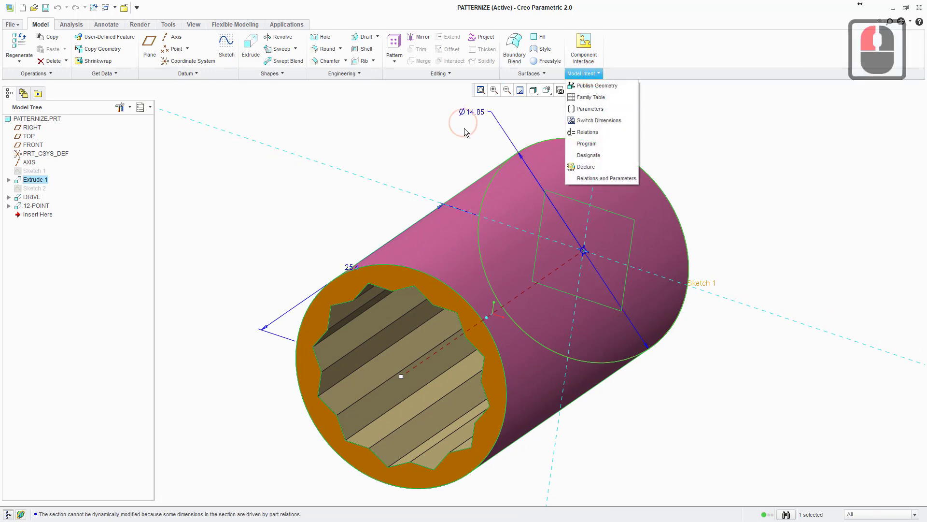
pyautogui.click(595, 123)
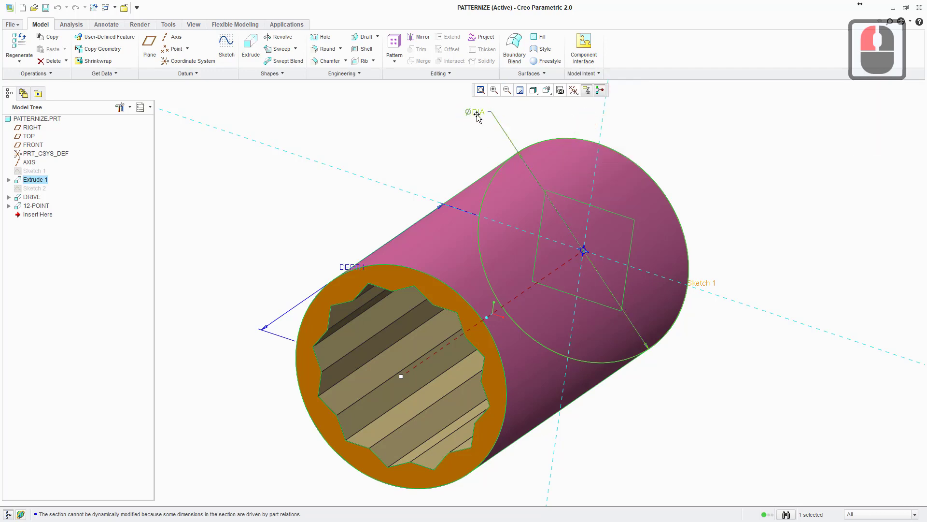
pyautogui.moveTo(334, 270); pyautogui.dragTo(350, 244, button='middle')
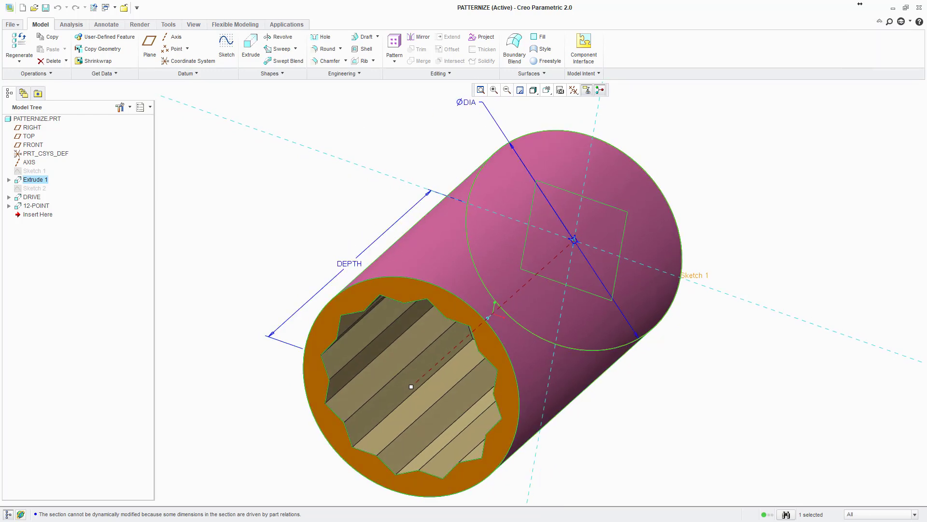
pyautogui.middleClick(493, 121)
pyautogui.middleClick(492, 122)
pyautogui.click(492, 121)
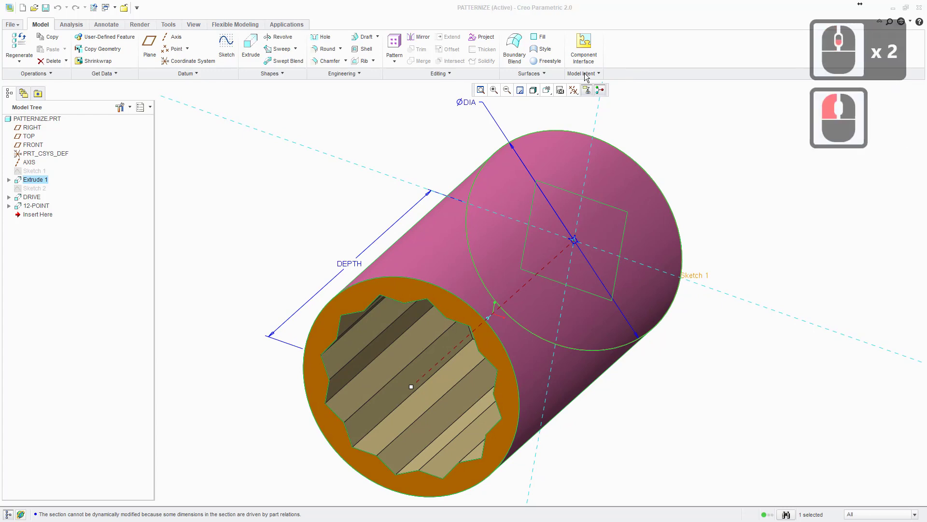
# Examine the part's relations, in particular the one driving the DIA dimension from the SOCKET_SIZE parameter.
pyautogui.click(598, 73)
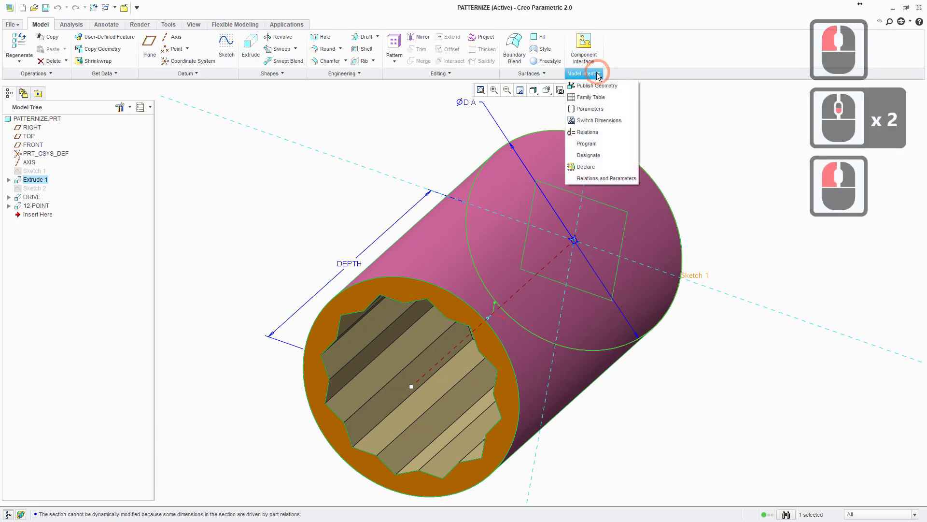
pyautogui.click(586, 133)
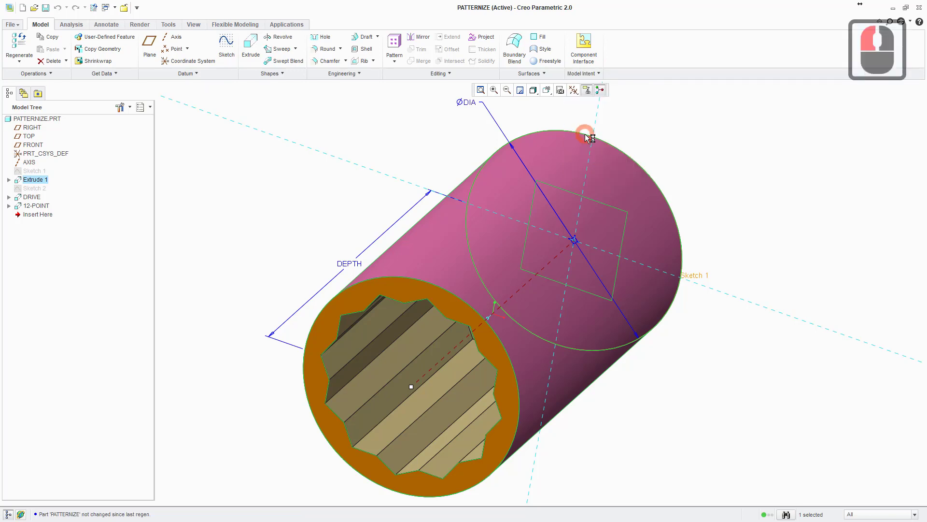
pyautogui.moveTo(338, 151); pyautogui.dragTo(168, 213)
pyautogui.click(165, 284)
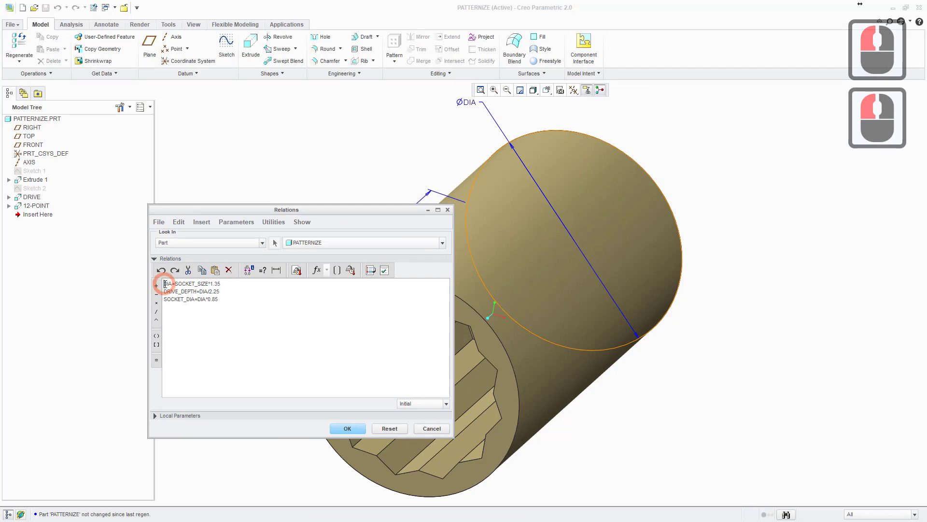
pyautogui.moveTo(165, 284); pyautogui.dragTo(222, 285)
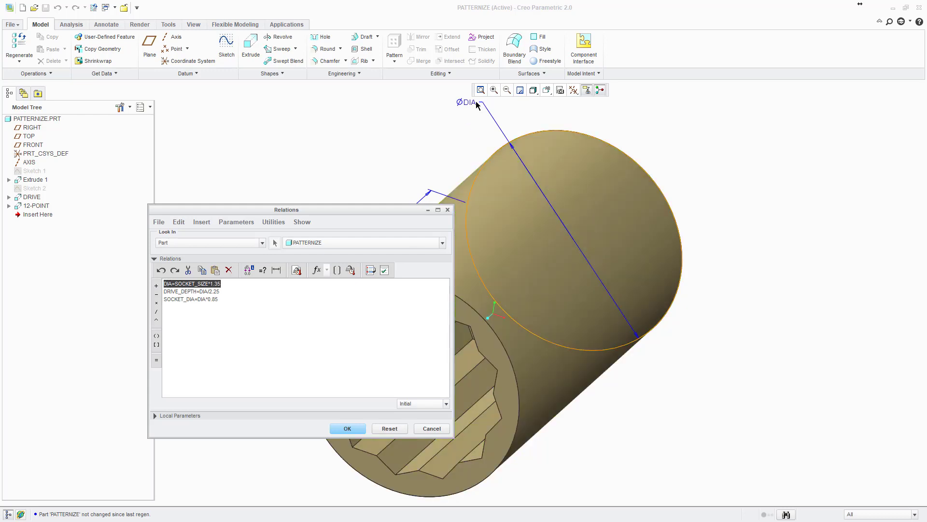
pyautogui.click(348, 429)
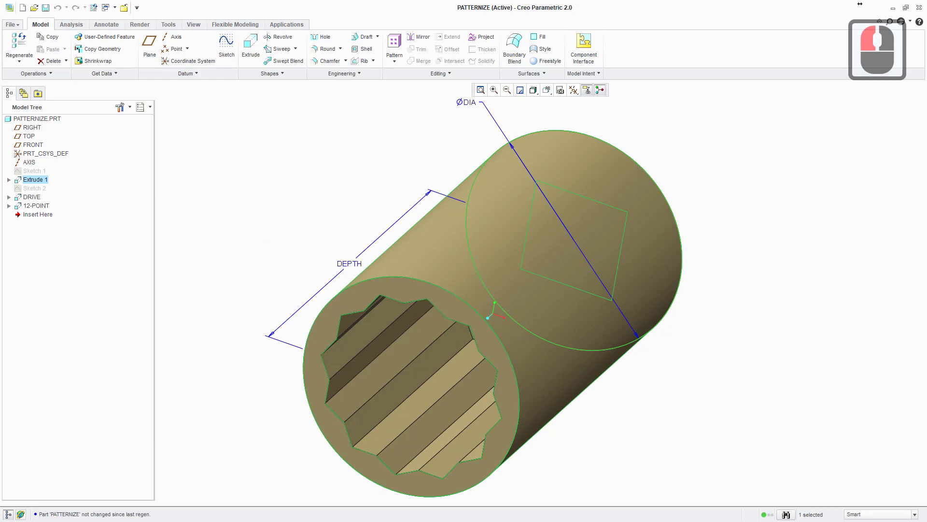
pyautogui.scroll(-13, 276, 240)
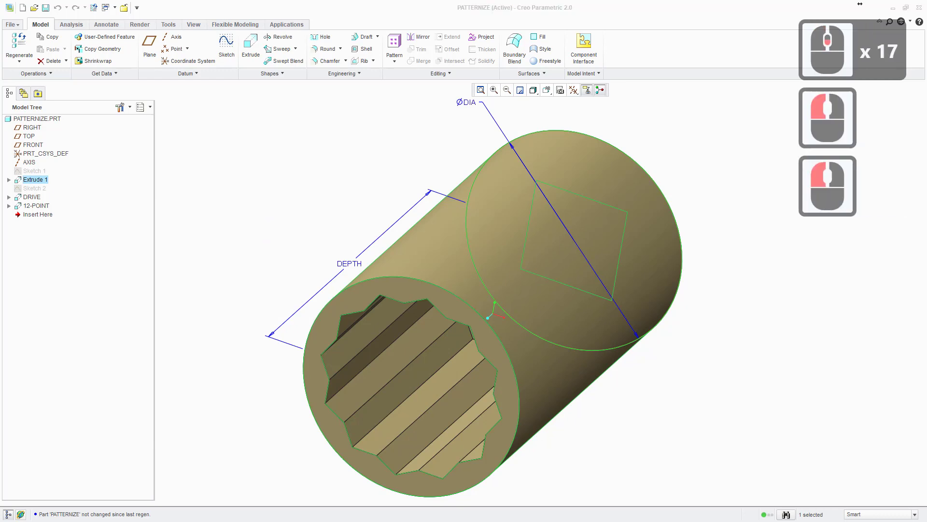
# Open the part's family table and add the SOCKET_SIZE parameter to its column items.
pyautogui.click(597, 73)
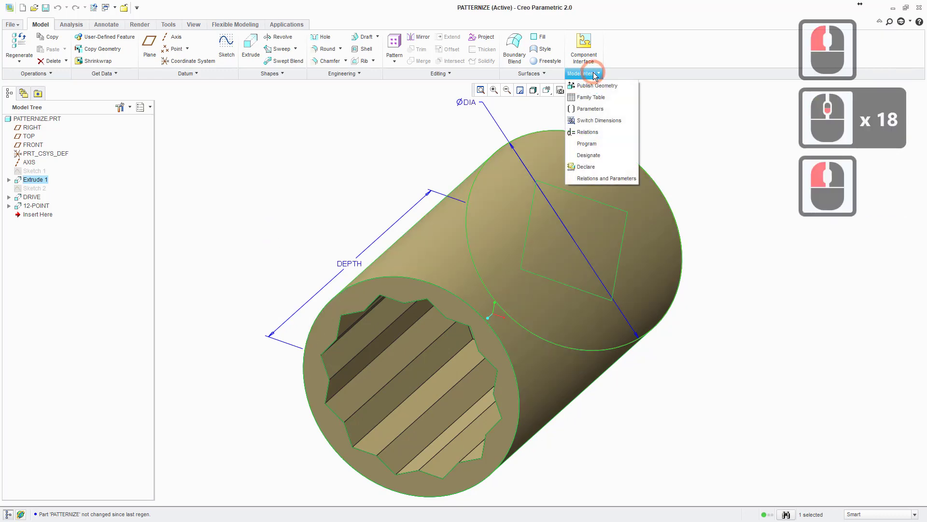
pyautogui.click(585, 96)
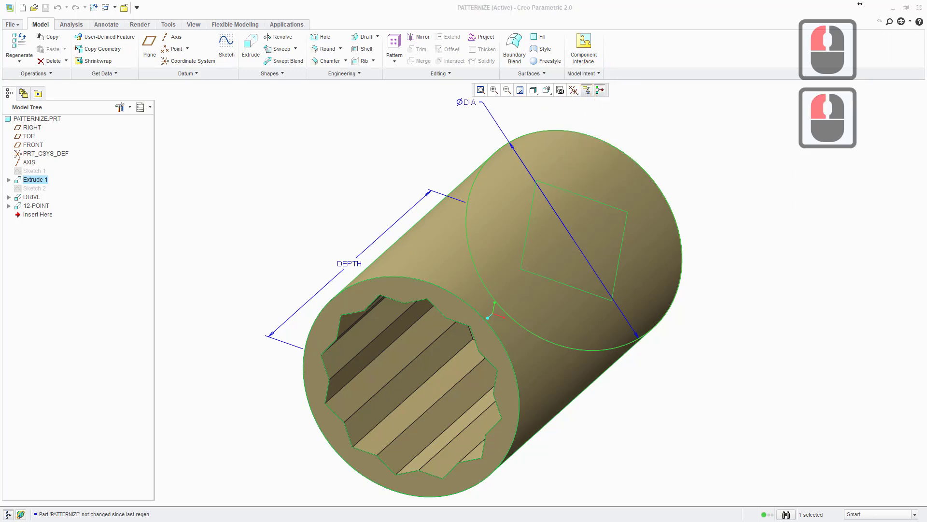
pyautogui.moveTo(232, 130); pyautogui.dragTo(234, 154)
pyautogui.click(99, 227)
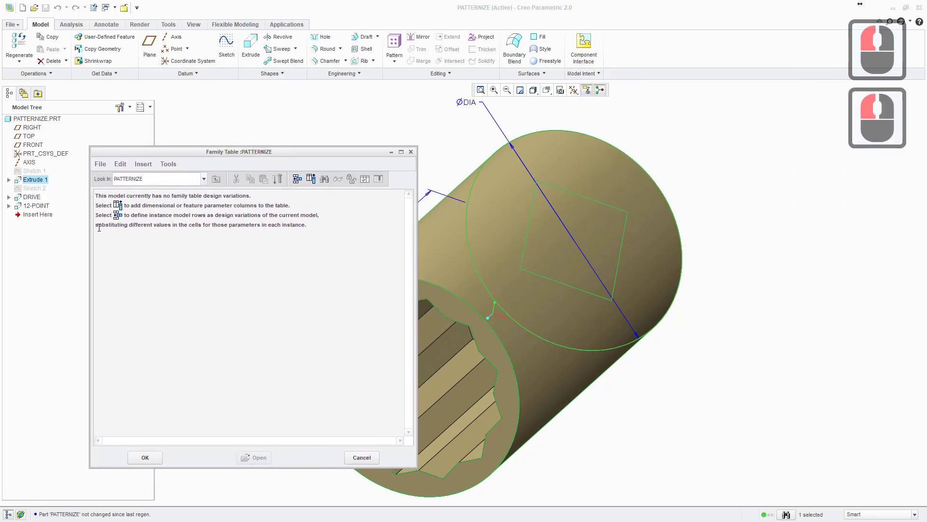
pyautogui.click(310, 178)
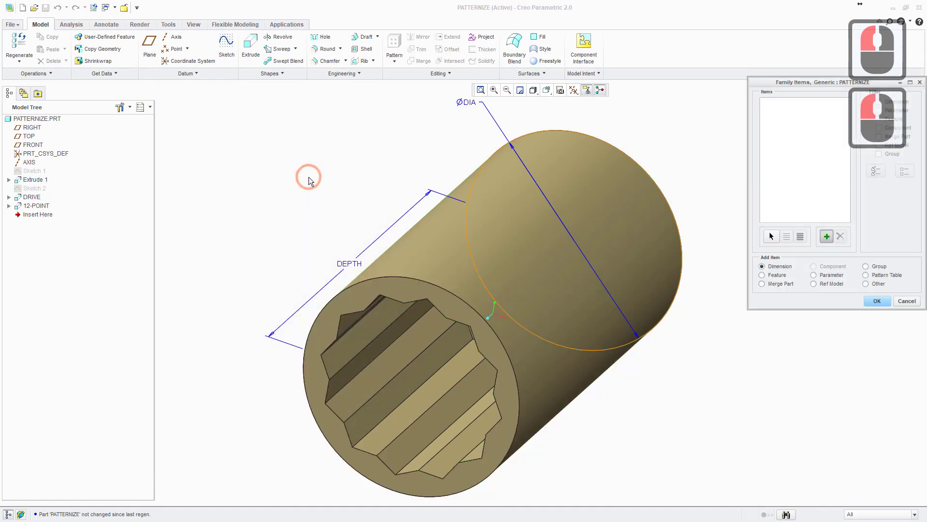
pyautogui.moveTo(794, 82); pyautogui.dragTo(157, 235)
pyautogui.click(158, 232)
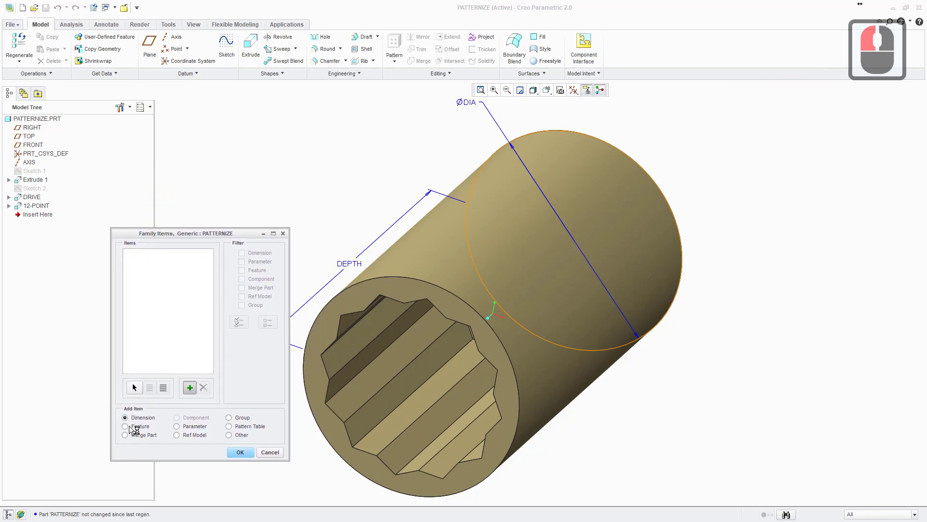
pyautogui.click(177, 427)
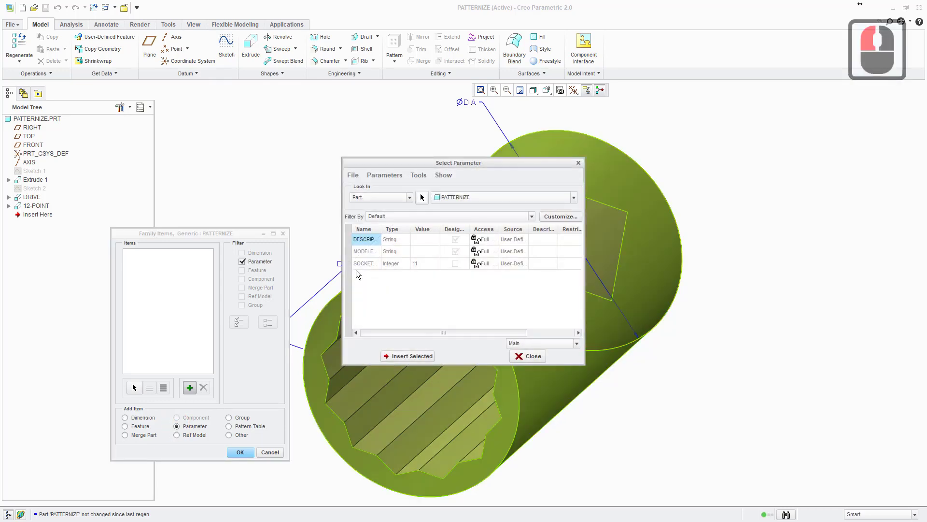
pyautogui.click(366, 264)
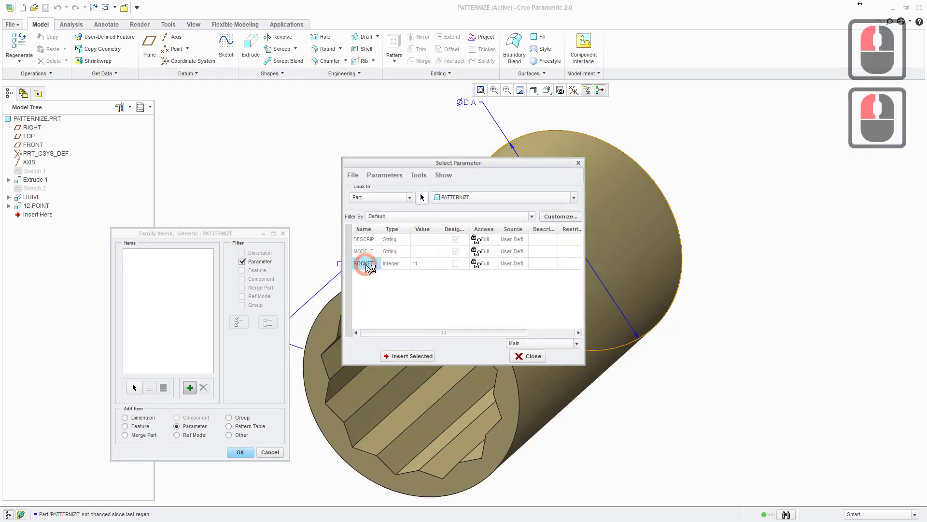
pyautogui.click(403, 356)
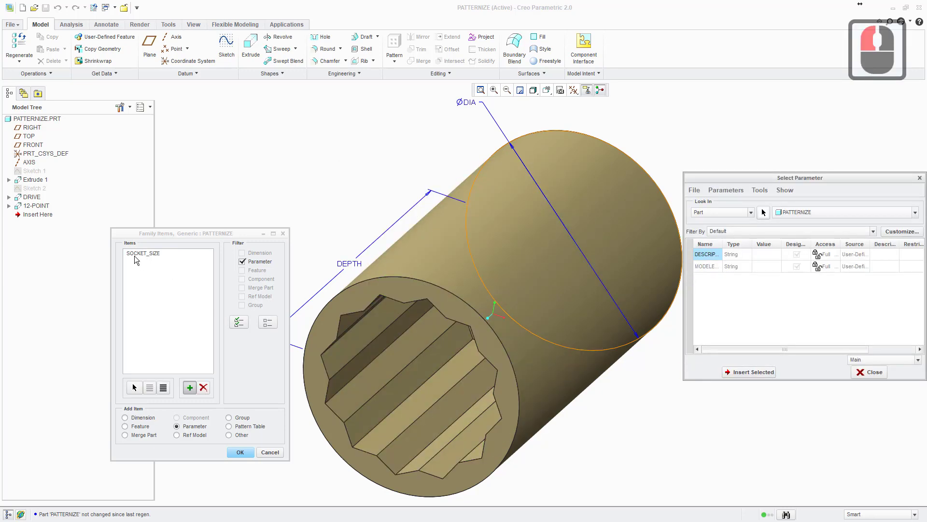
pyautogui.click(874, 371)
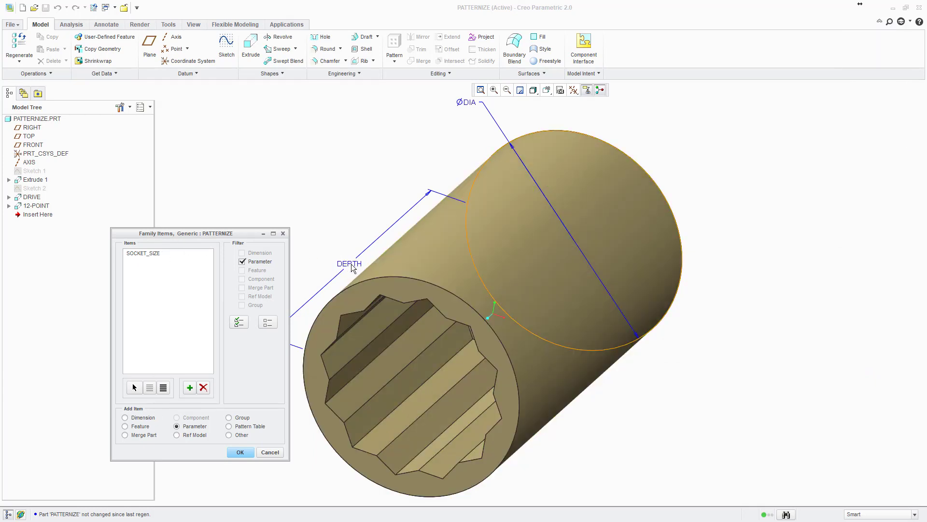
# Add Extrude 1's DEPTH dimension to the family table items.
pyautogui.click(125, 418)
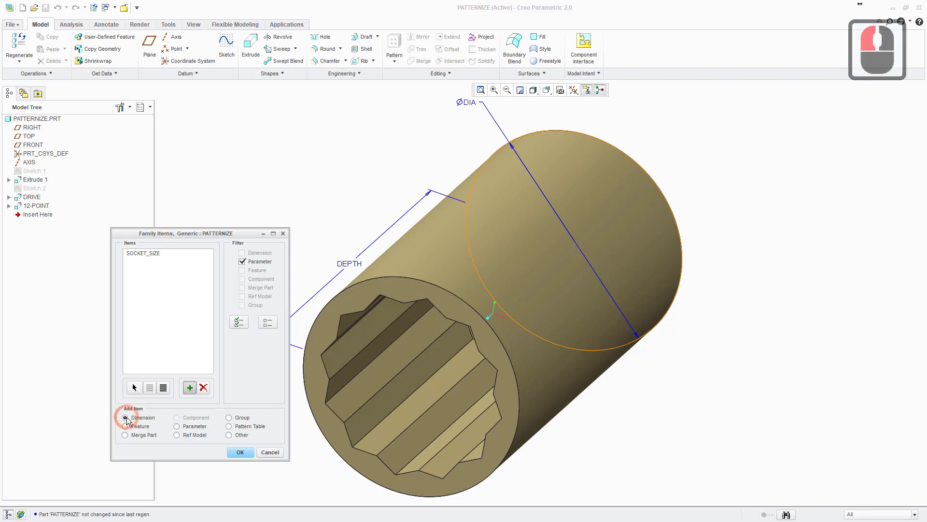
pyautogui.click(348, 263)
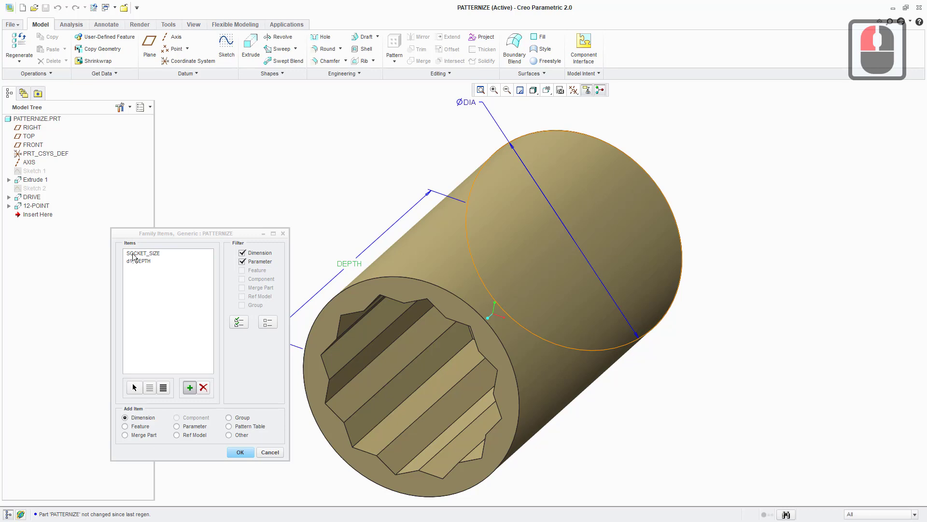
# Accept SOCKET_SIZE and DEPTH as the column items of the PATTERNIZE family table.
pyautogui.click(207, 452)
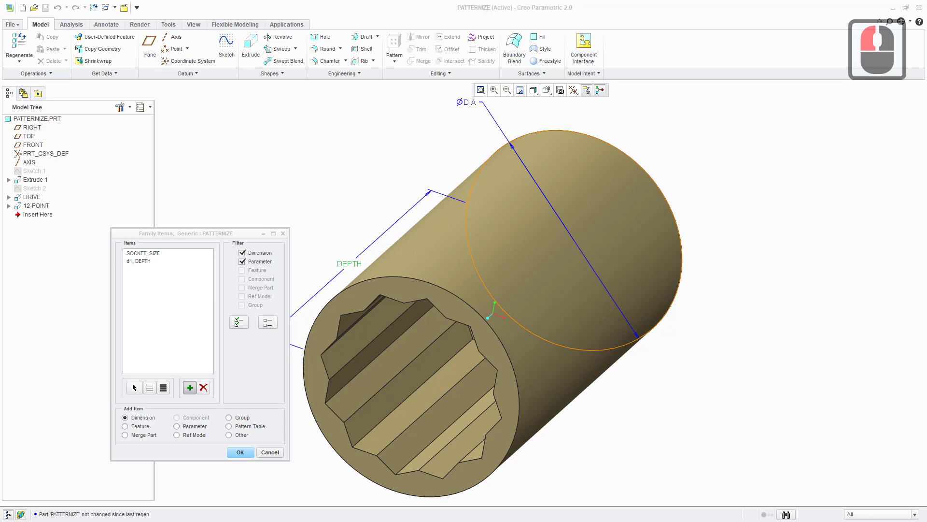
pyautogui.click(241, 452)
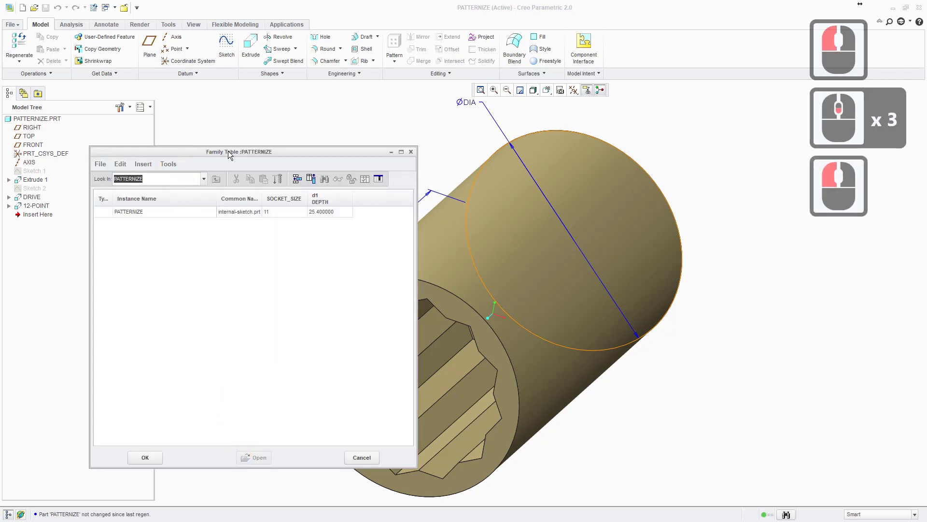
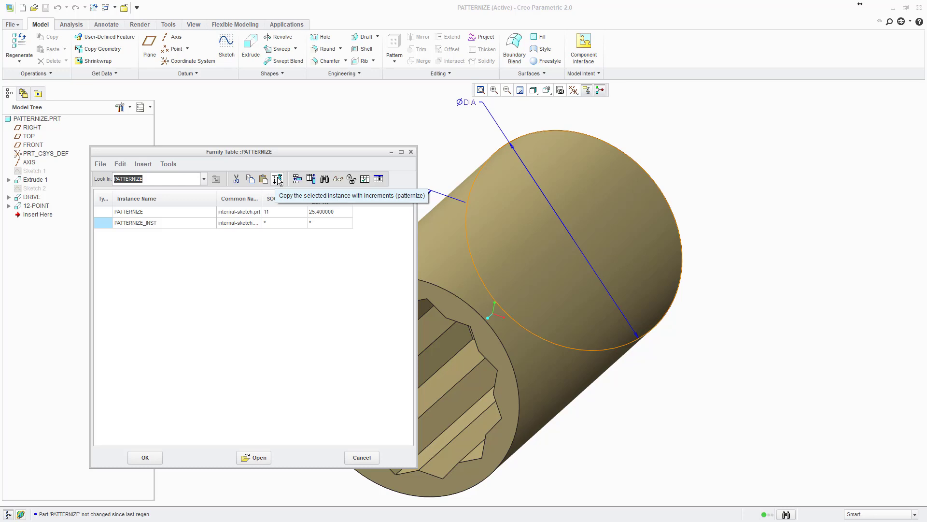
# Patternize the PATTERNIZE_INST instance, setting the quantity of the first direction to 6.
pyautogui.click(278, 179)
pyautogui.moveTo(770, 79); pyautogui.dragTo(151, 202)
pyautogui.click(860, 3)
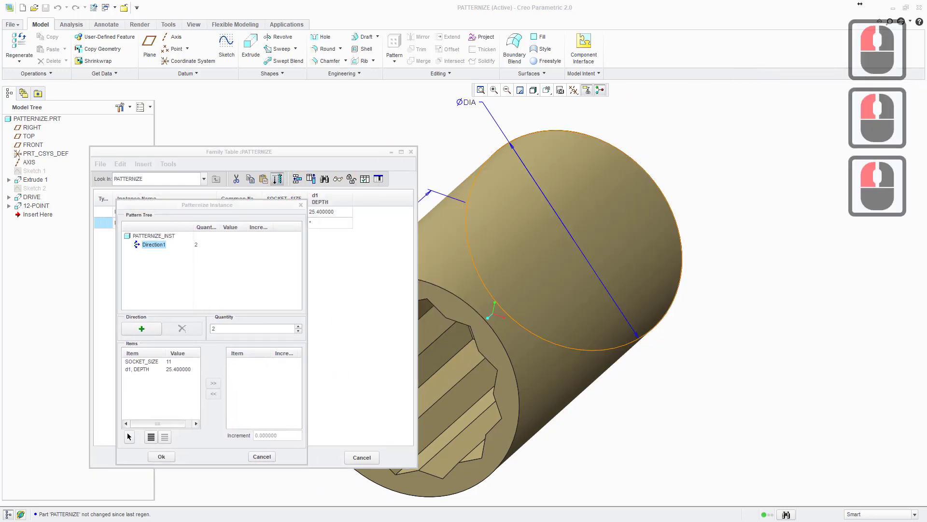
pyautogui.middleClick(860, 4)
pyautogui.middleClick(860, 4)
pyautogui.middleClick(860, 4)
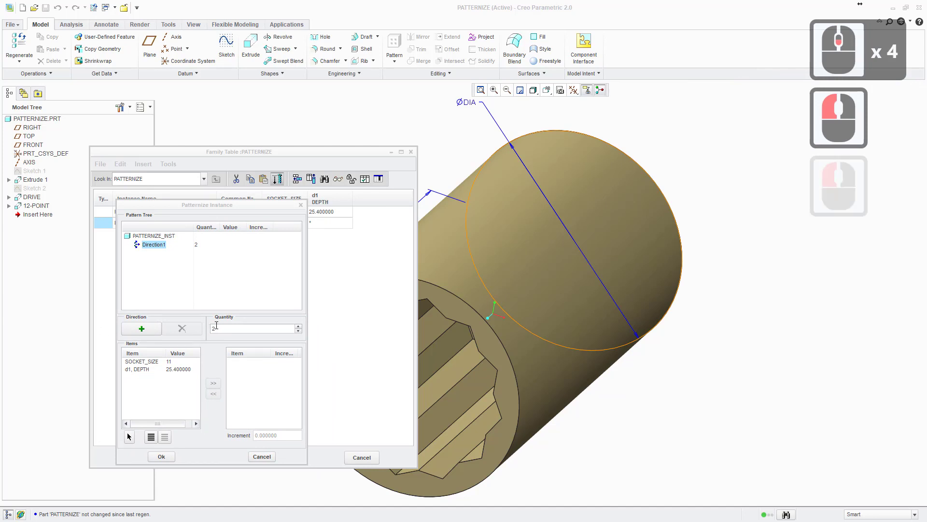
pyautogui.click(238, 329)
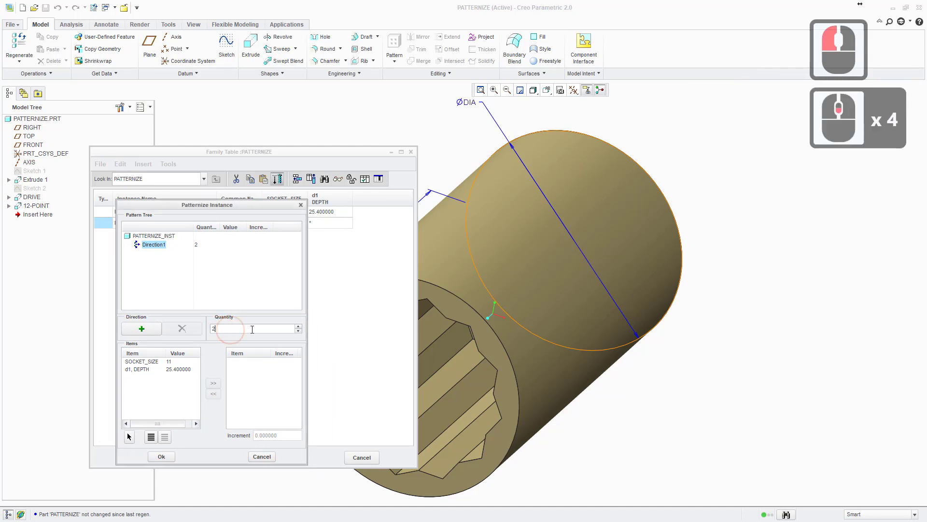
pyautogui.doubleClick(209, 331)
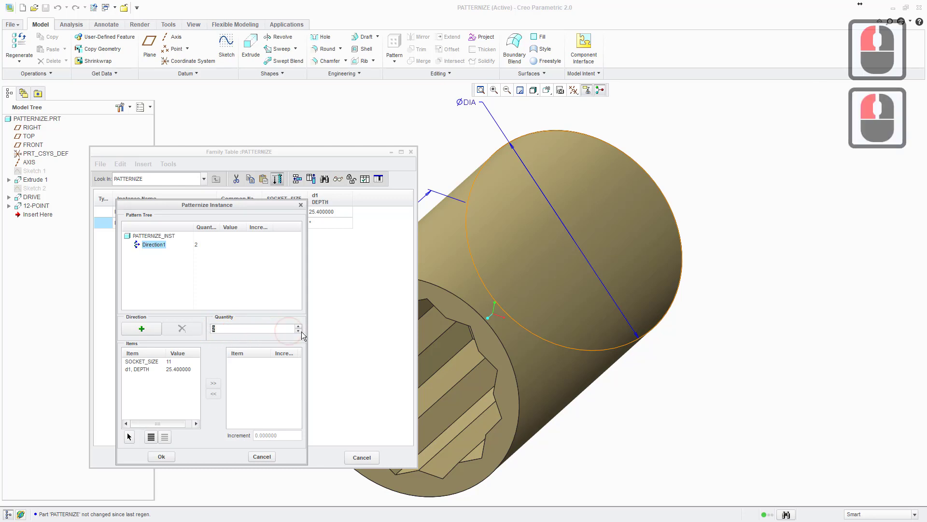
pyautogui.click(297, 326)
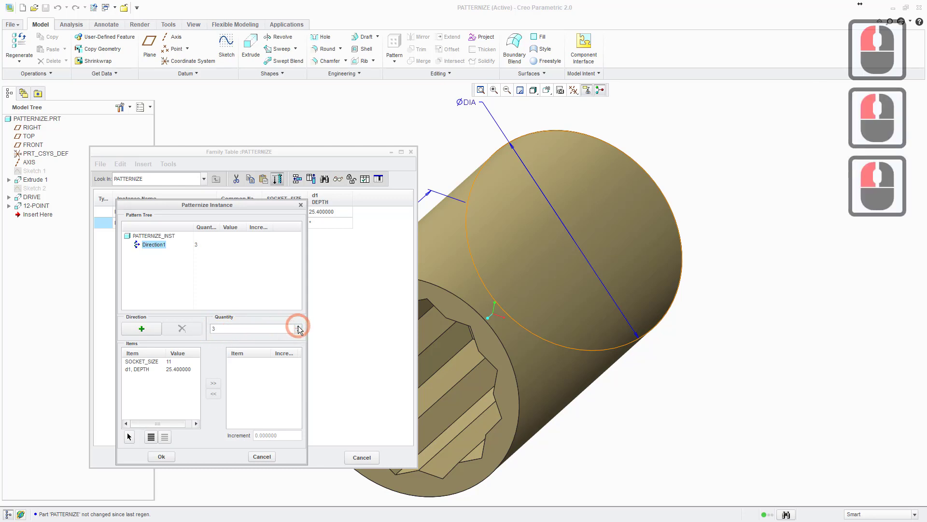
pyautogui.click(298, 326)
pyautogui.click(298, 326)
pyautogui.click(298, 326)
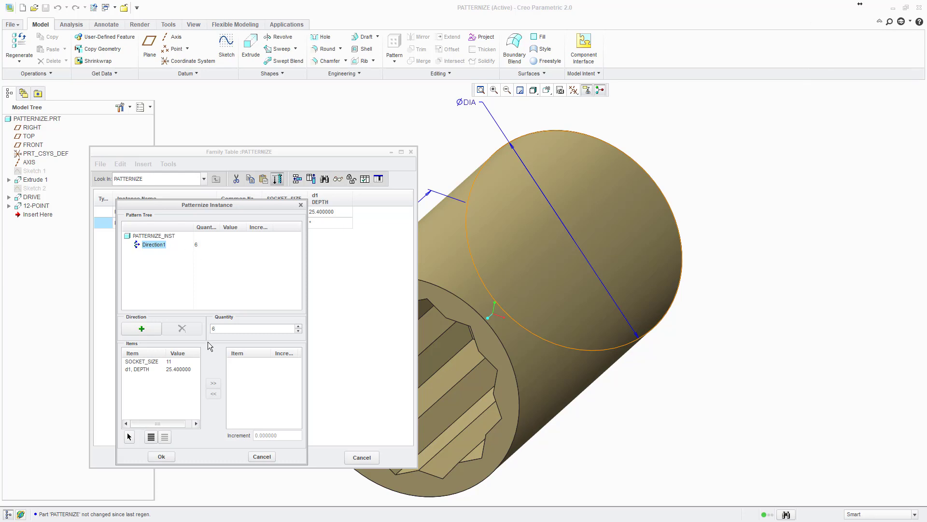
# Add SOCKET_SIZE to the first pattern direction with an increment of 1.
pyautogui.click(147, 362)
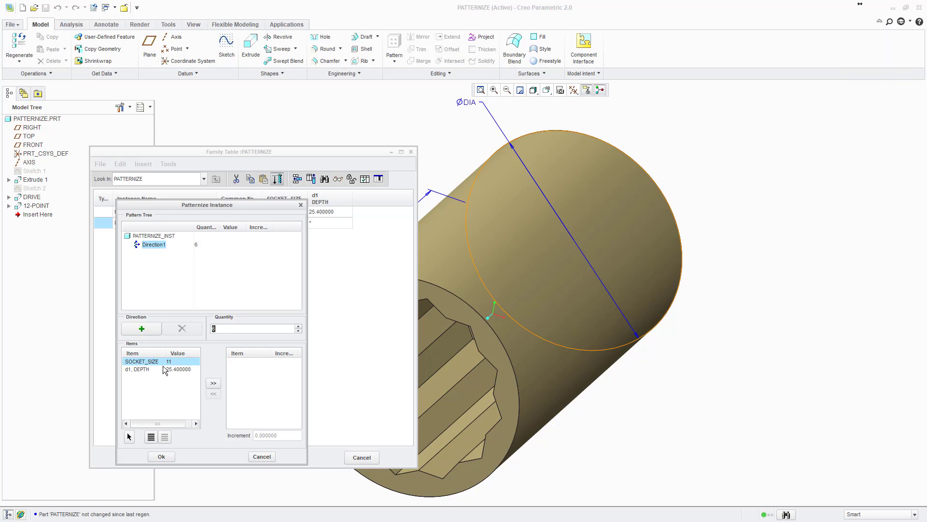
pyautogui.click(214, 385)
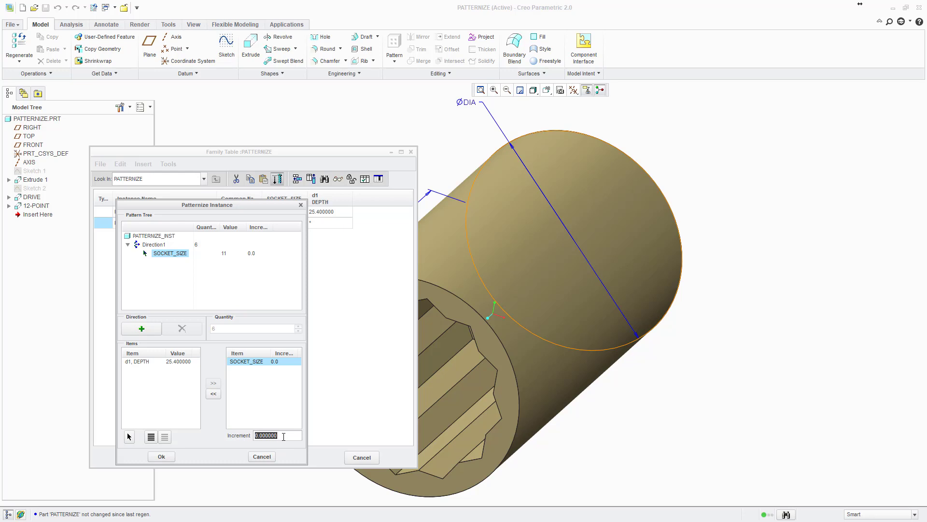
pyautogui.write('1')
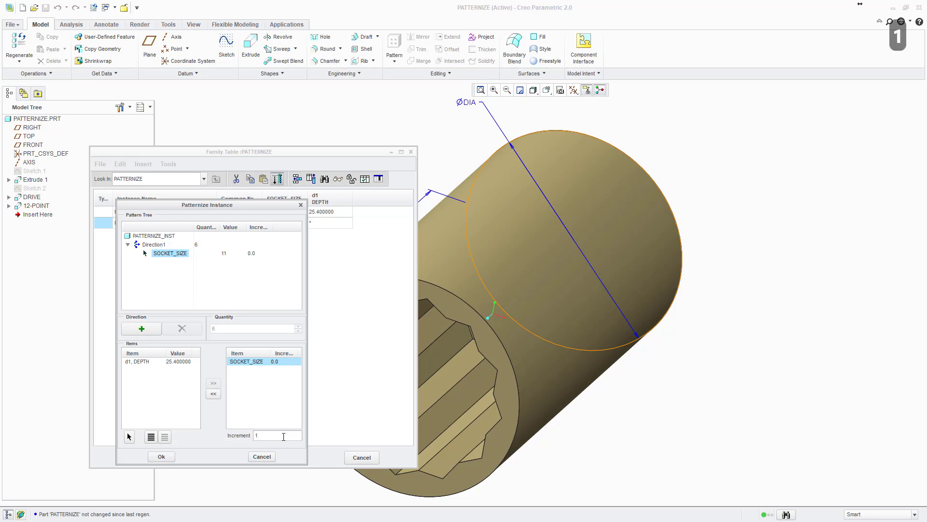
pyautogui.press('Return')
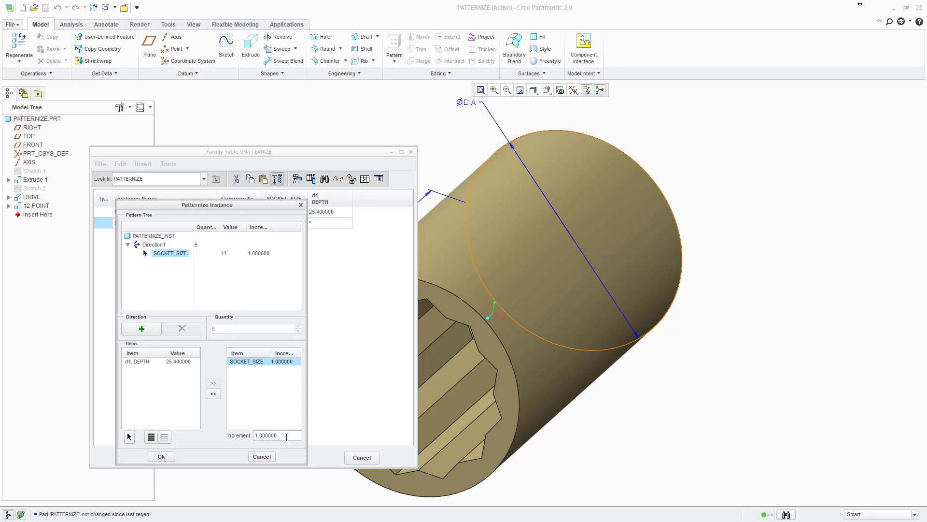
# Add a second pattern direction with a quantity of 2.
pyautogui.click(140, 328)
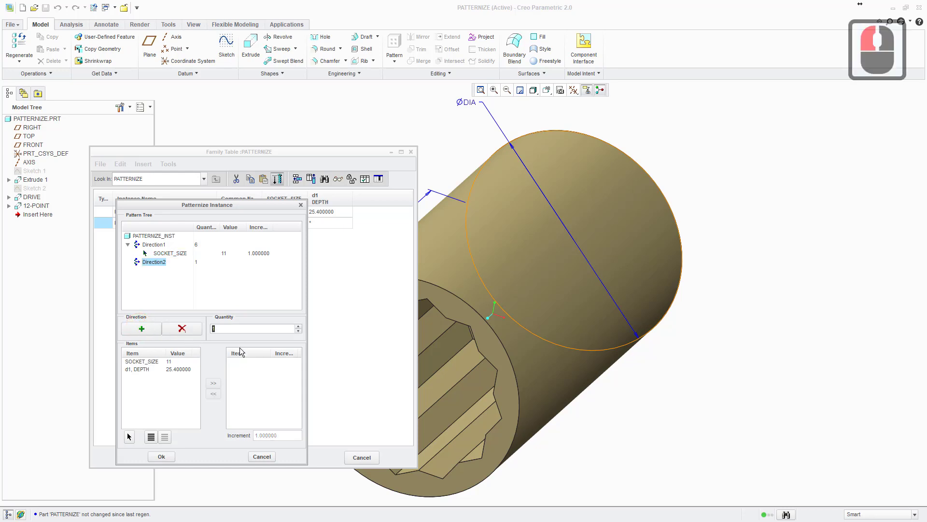
pyautogui.click(264, 329)
pyautogui.click(299, 327)
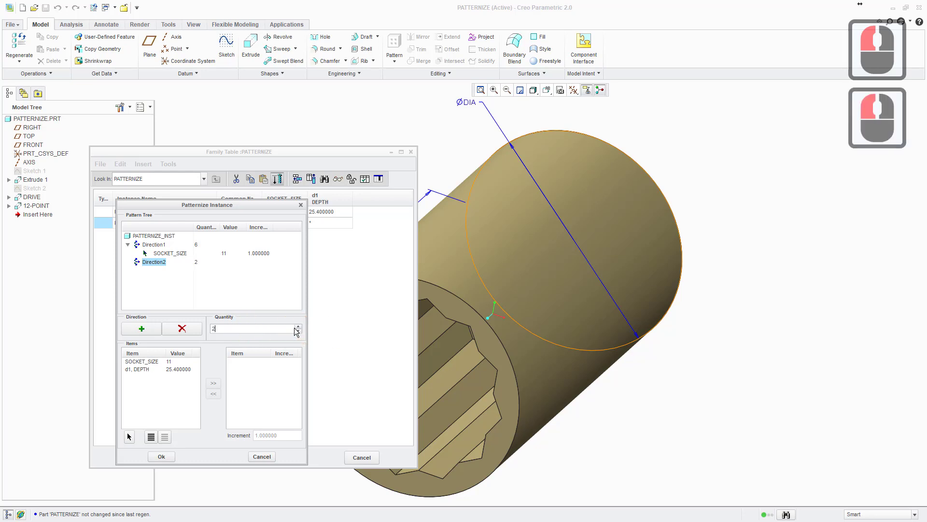
# Add DEPTH to the second direction with an increment of 30 and generate the patterned instances.
pyautogui.click(141, 372)
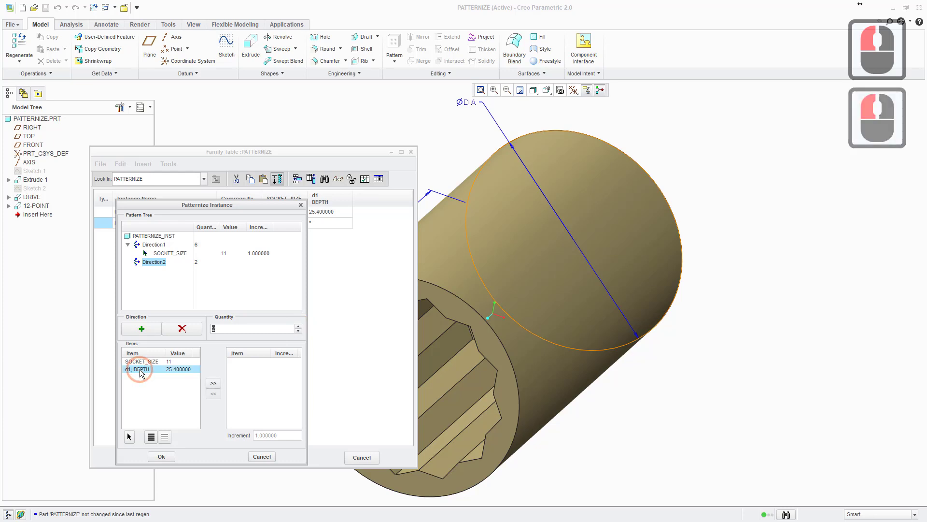
pyautogui.click(214, 384)
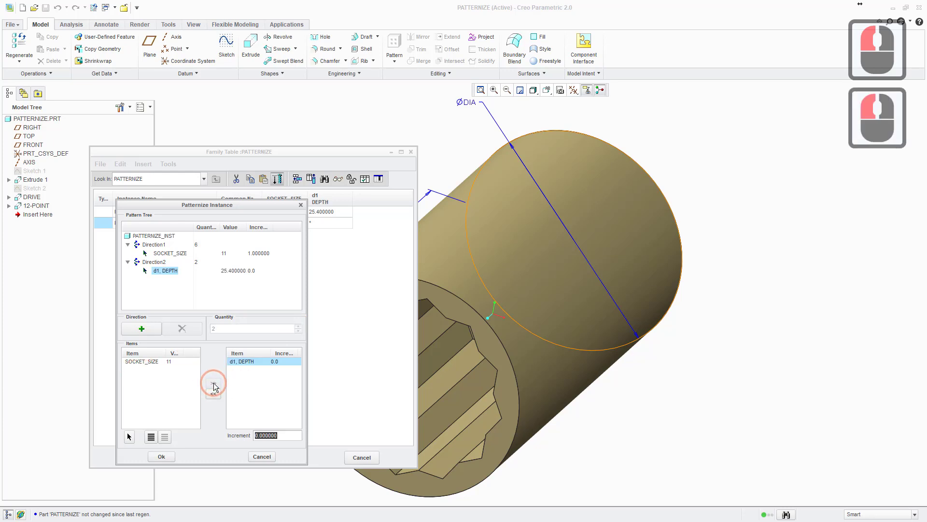
pyautogui.click(289, 437)
pyautogui.moveTo(289, 437); pyautogui.dragTo(242, 435)
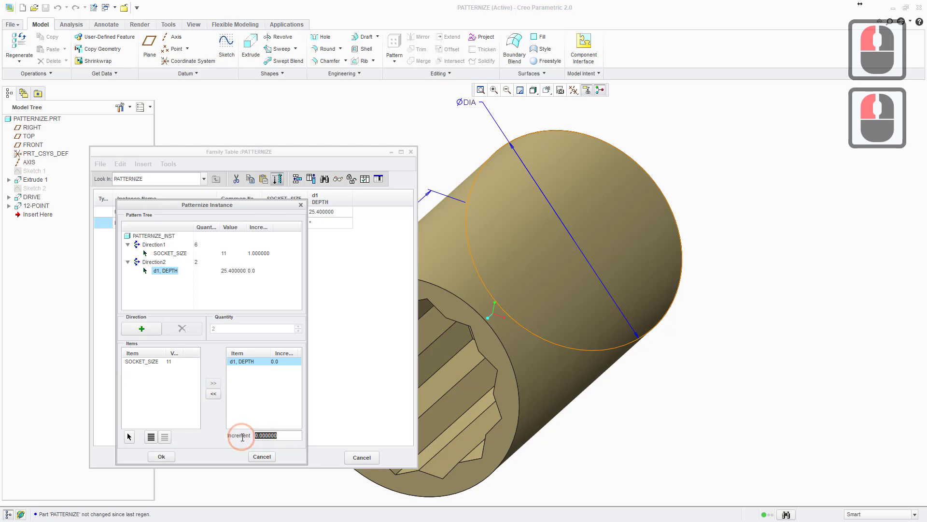
pyautogui.write('30')
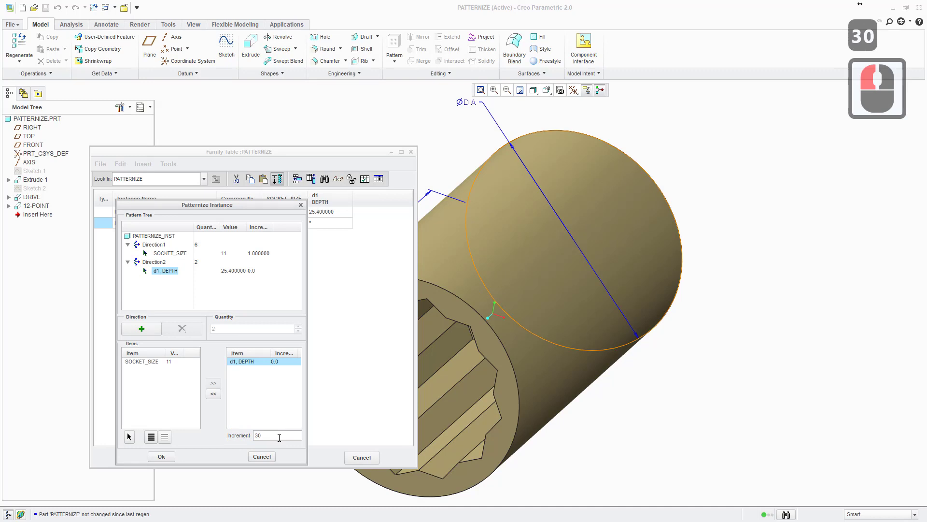
pyautogui.press('Return')
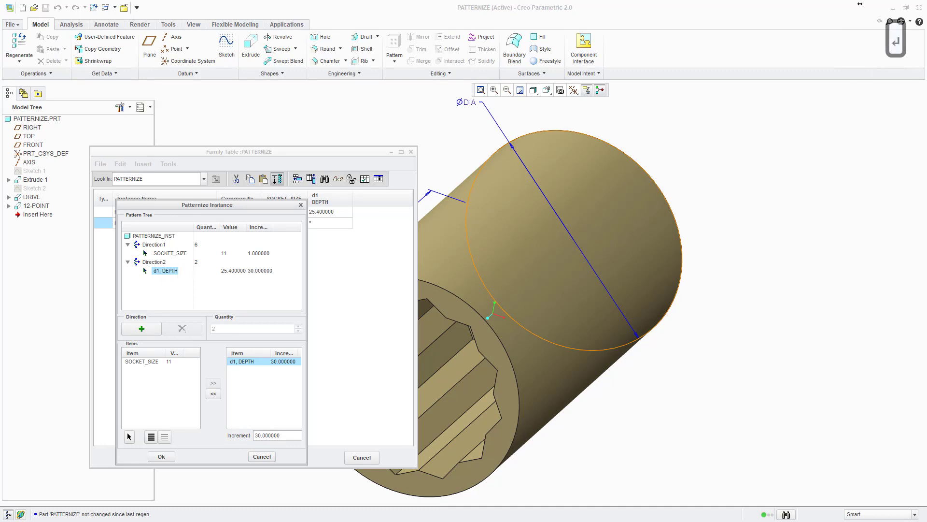
pyautogui.scroll(-9, 159, 273)
pyautogui.click(159, 273)
pyautogui.scroll(-9, 859, 4)
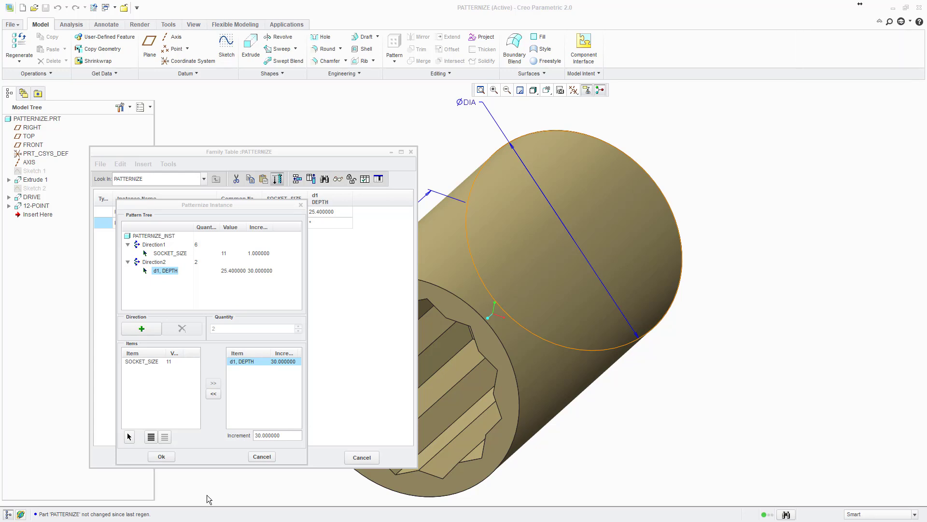
pyautogui.click(161, 456)
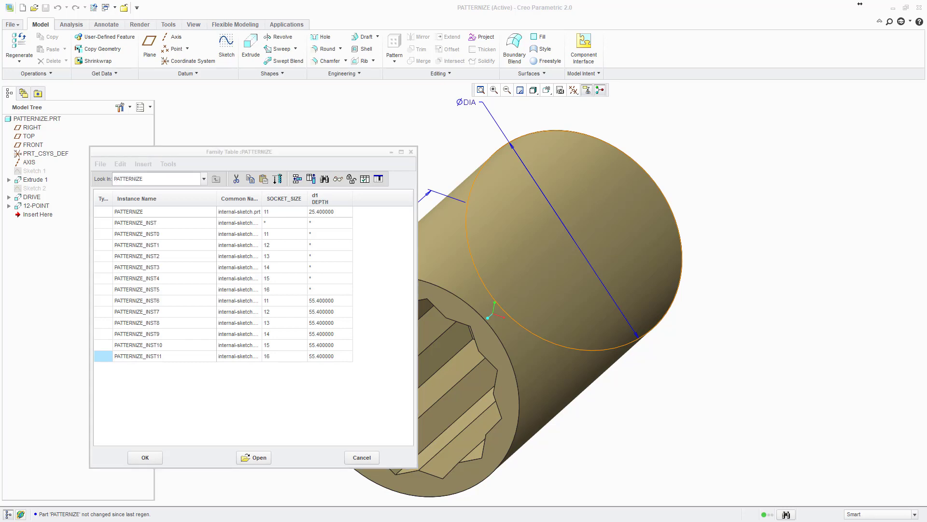
# Switch to the exercise PDF in Foxit PhantomPDF and place its window beside the family table to read the instance naming instructions.
pyautogui.moveTo(0, 34); pyautogui.dragTo(347, 20)
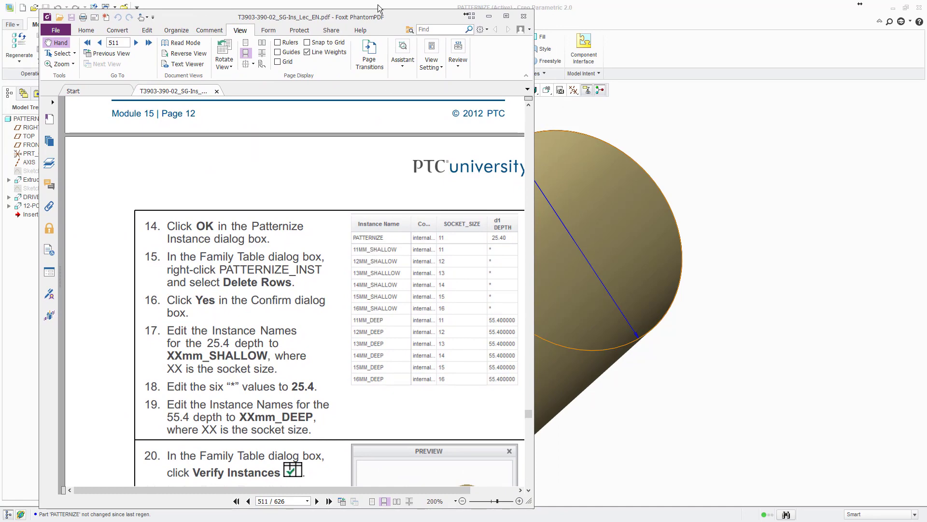
pyautogui.moveTo(351, 19); pyautogui.dragTo(683, 25)
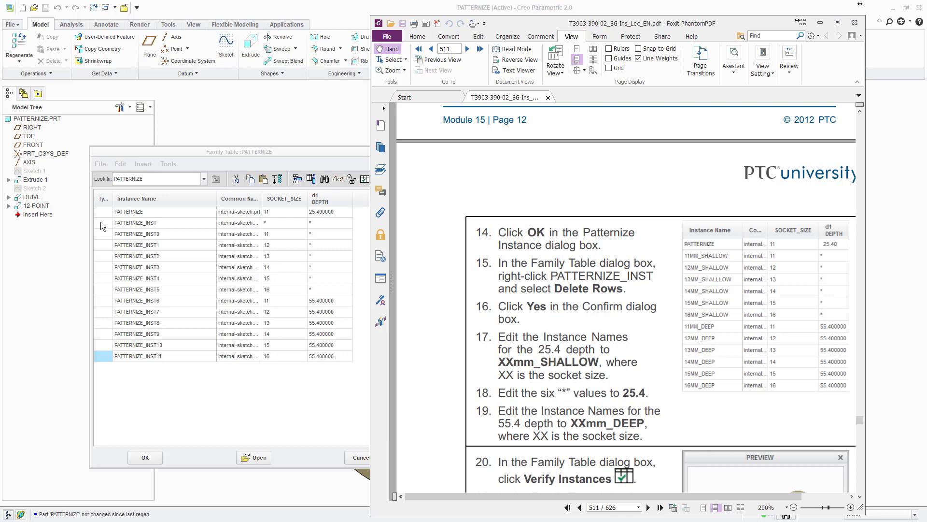
# Switch back to Creo Parametric and delete the PATTERNIZE_INST row from the family table.
pyautogui.hotkey('alt', 'Tab')
pyautogui.doubleClick(129, 223)
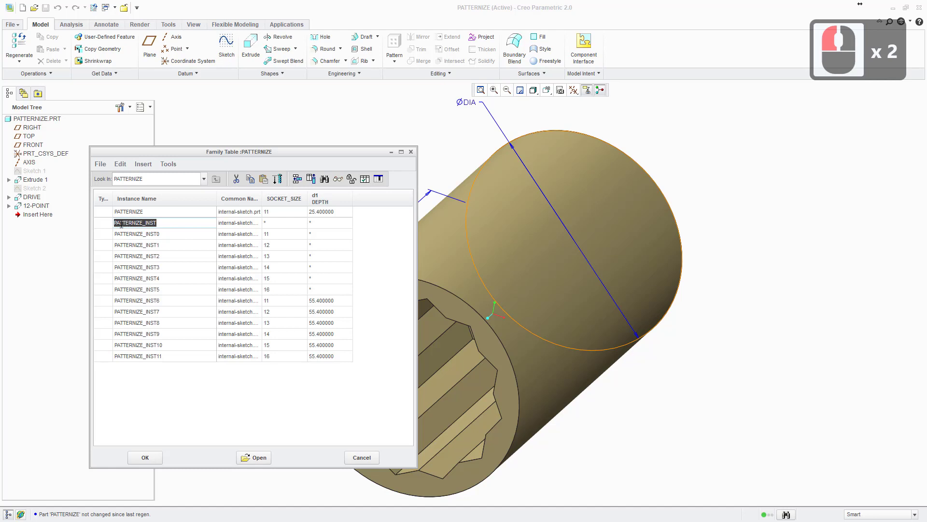
pyautogui.rightClick(125, 225)
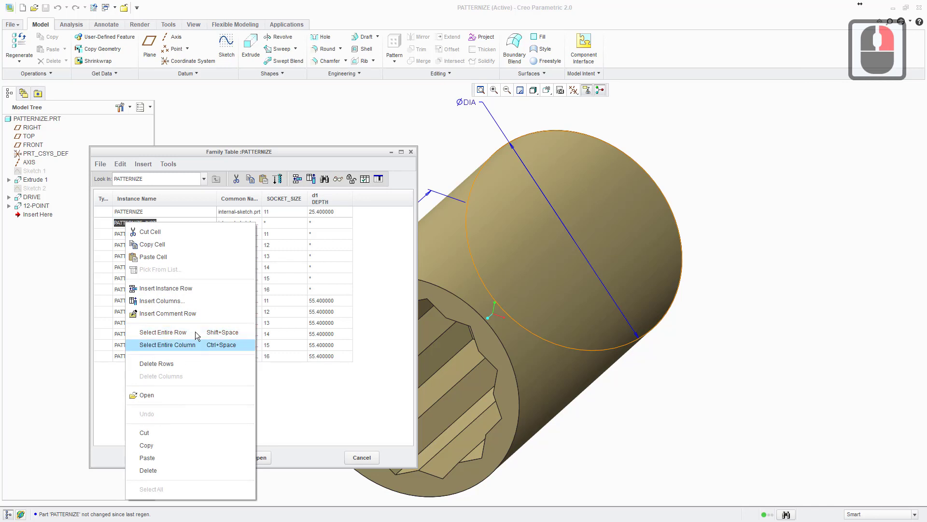
pyautogui.click(178, 364)
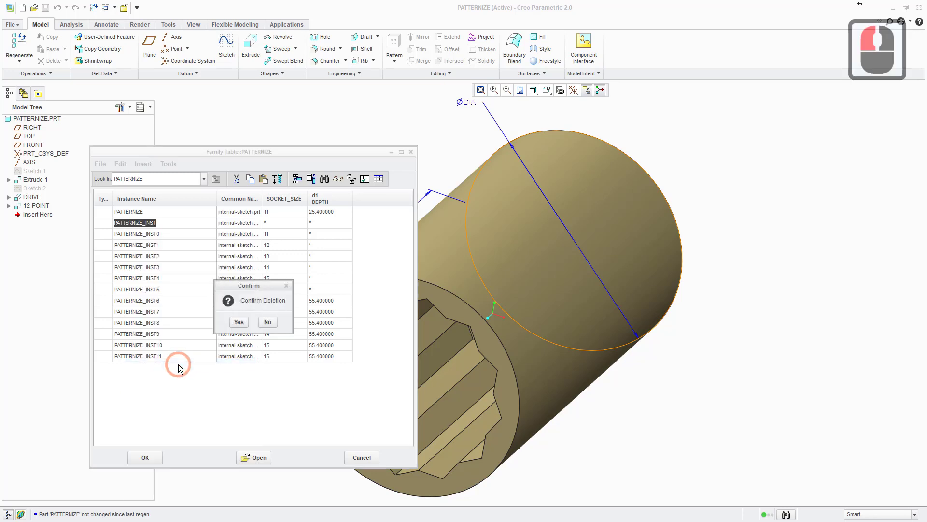
pyautogui.click(239, 322)
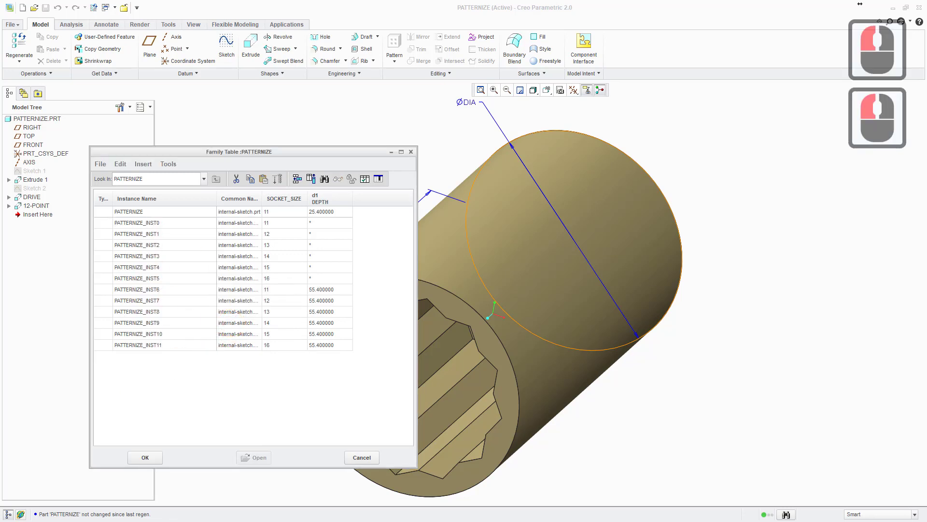
# Check the instance names in the Foxit PhantomPDF exercise and rename PATTERNIZE_INST0 as 11mm_shallow in Creo Parametric.
pyautogui.hotkey('alt', 'Tab')
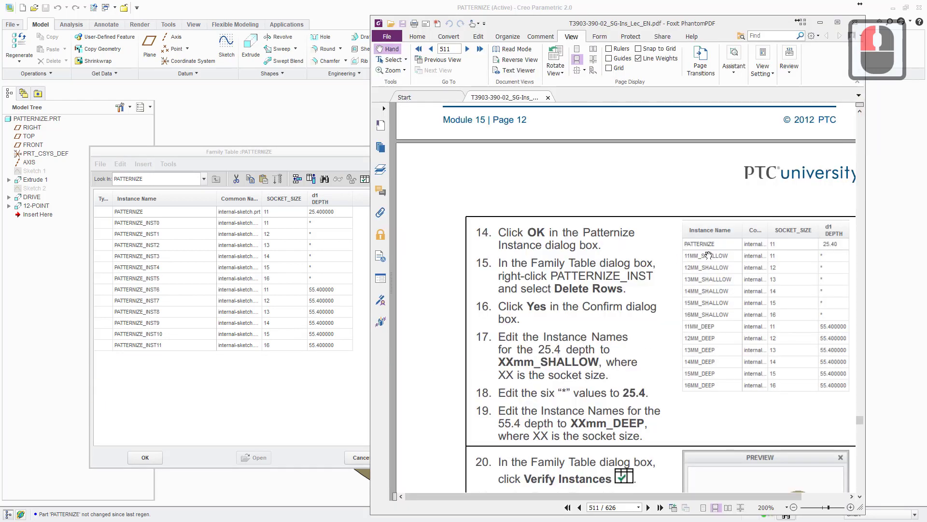
pyautogui.doubleClick(163, 222)
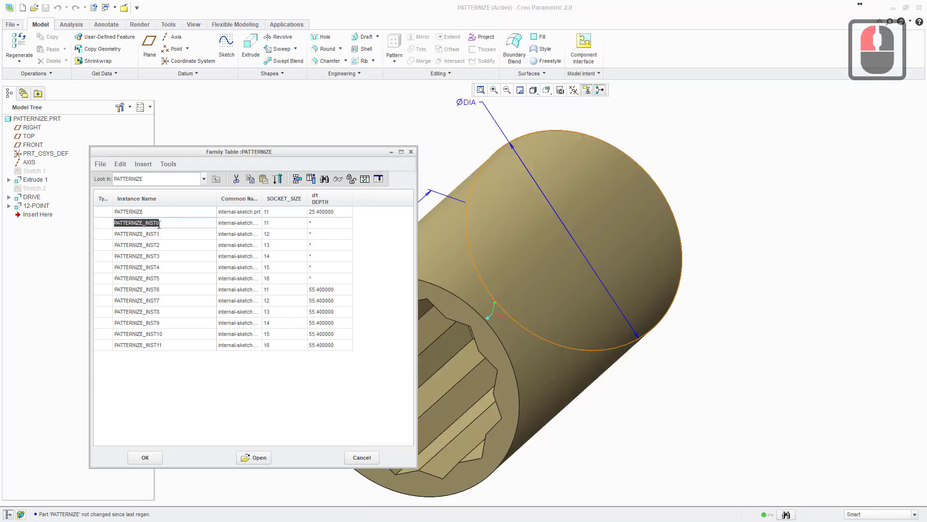
pyautogui.write('11mm_')
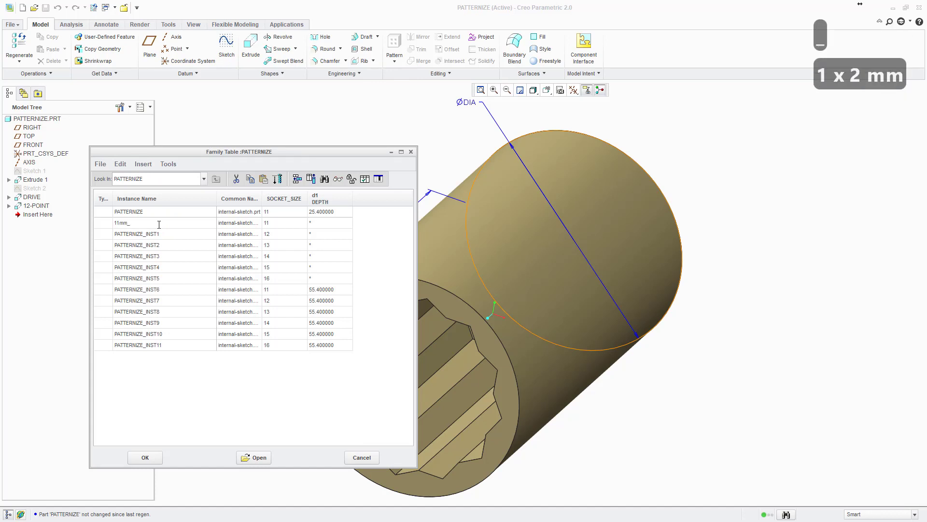
pyautogui.write('shallow')
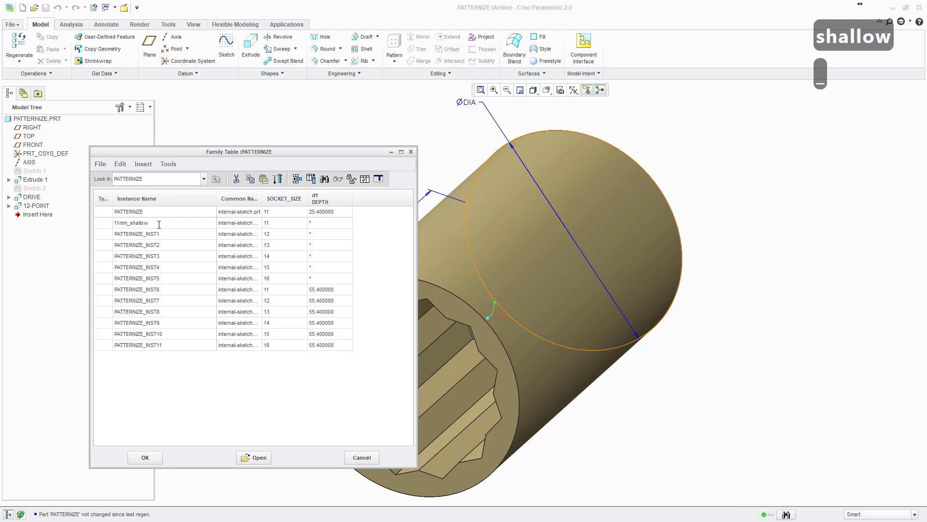
pyautogui.press('Return')
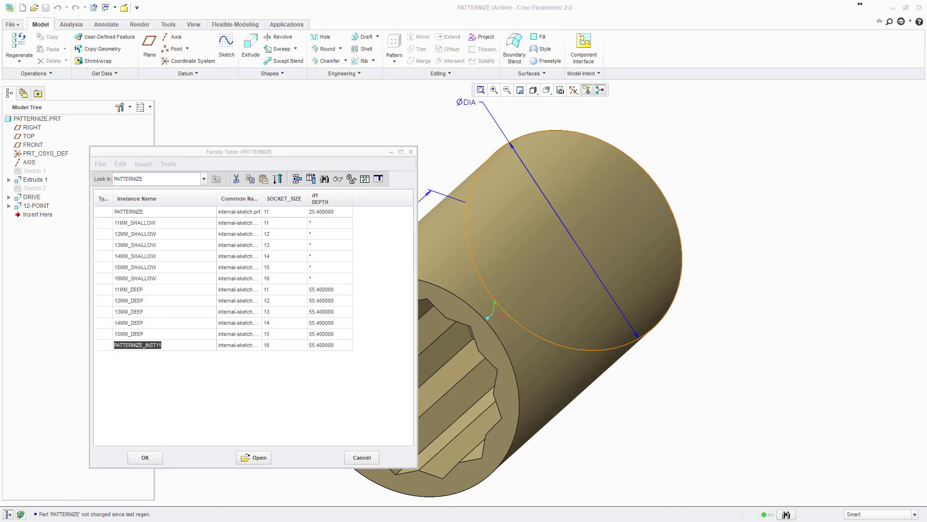
# Rename the PATTERNIZE_INST11 instance in the family table as 16mm_deep.
pyautogui.click(163, 345)
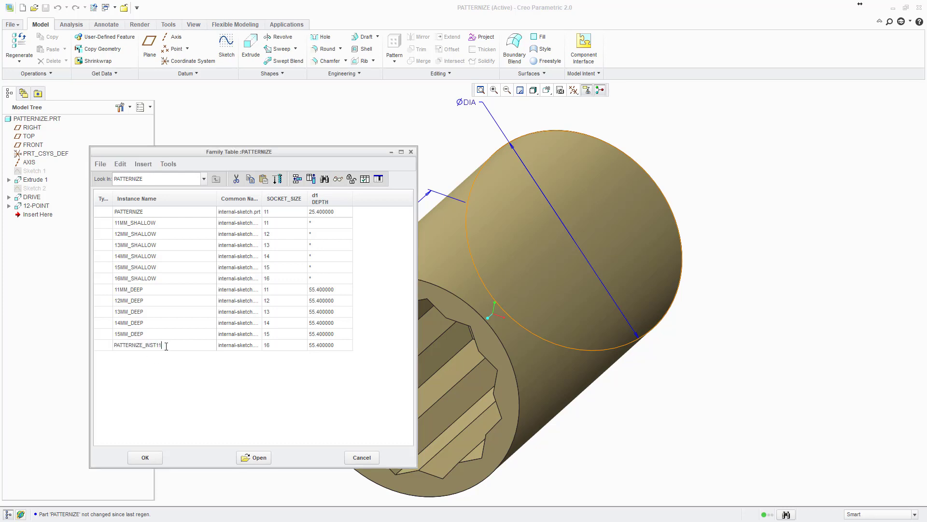
pyautogui.click(125, 349)
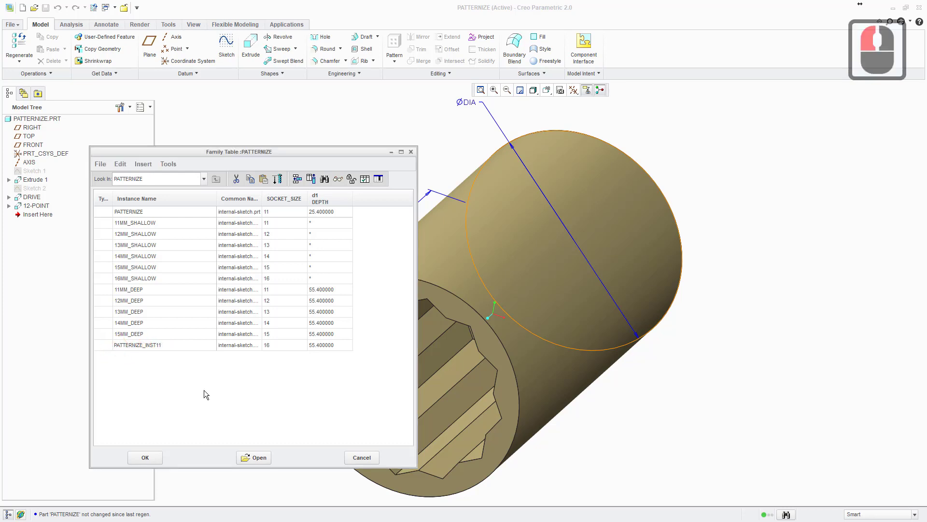
pyautogui.press('BackSpace')
pyautogui.press('BackSpace')
pyautogui.press('BackSpace')
pyautogui.press('BackSpace')
pyautogui.press('BackSpace')
pyautogui.press('BackSpace')
pyautogui.press('BackSpace')
pyautogui.press('BackSpace')
pyautogui.press('BackSpace')
pyautogui.press('BackSpace')
pyautogui.press('BackSpace')
pyautogui.press('BackSpace')
pyautogui.press('BackSpace')
pyautogui.press('BackSpace')
pyautogui.press('BackSpace')
pyautogui.press('BackSpace')
pyautogui.press('BackSpace')
pyautogui.press('BackSpace')
pyautogui.press('BackSpace')
pyautogui.press('BackSpace')
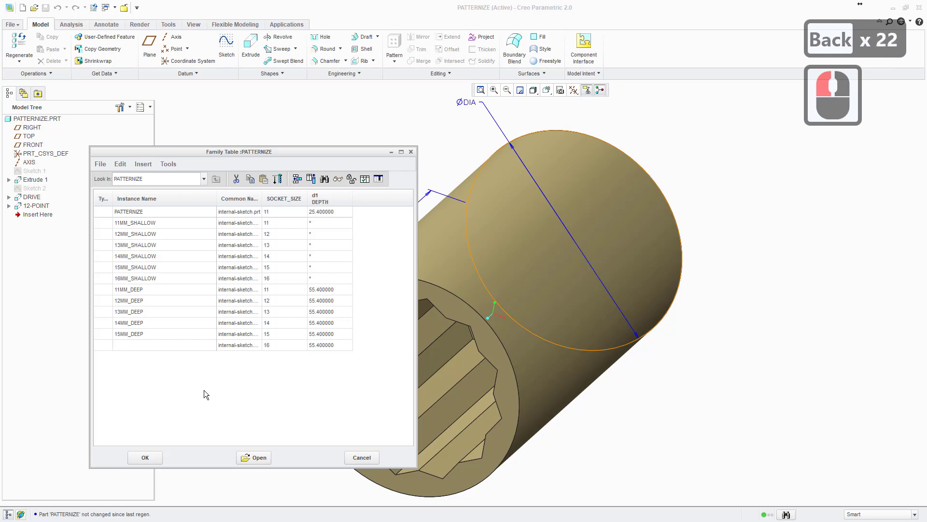
pyautogui.write('16mm')
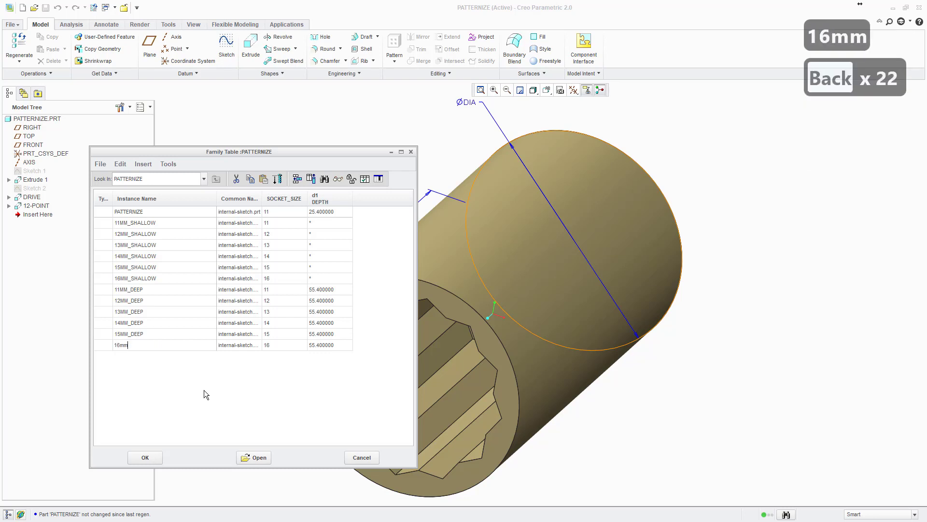
pyautogui.write('_deep')
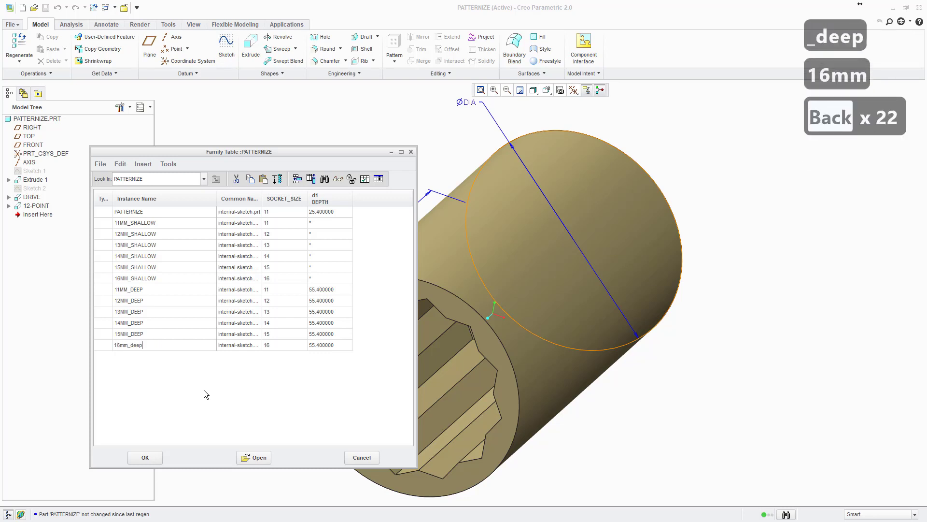
pyautogui.press('Return')
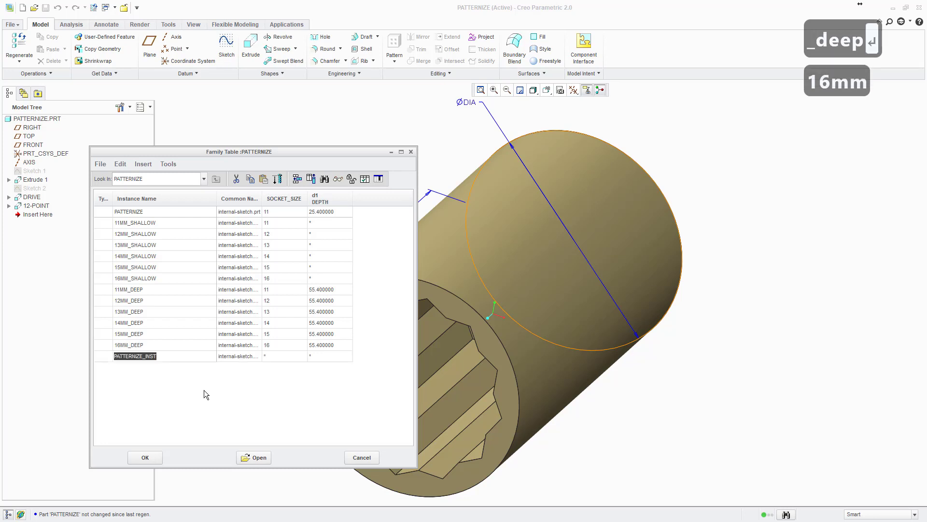
# Delete the extra PATTERNIZE_INST row at the end of the family table.
pyautogui.click(105, 356)
pyautogui.click(139, 355)
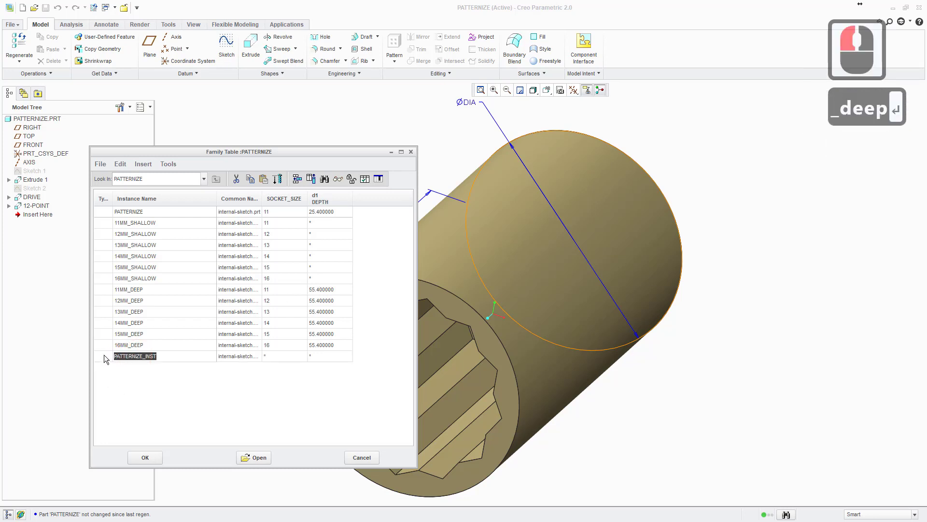
pyautogui.rightClick(136, 360)
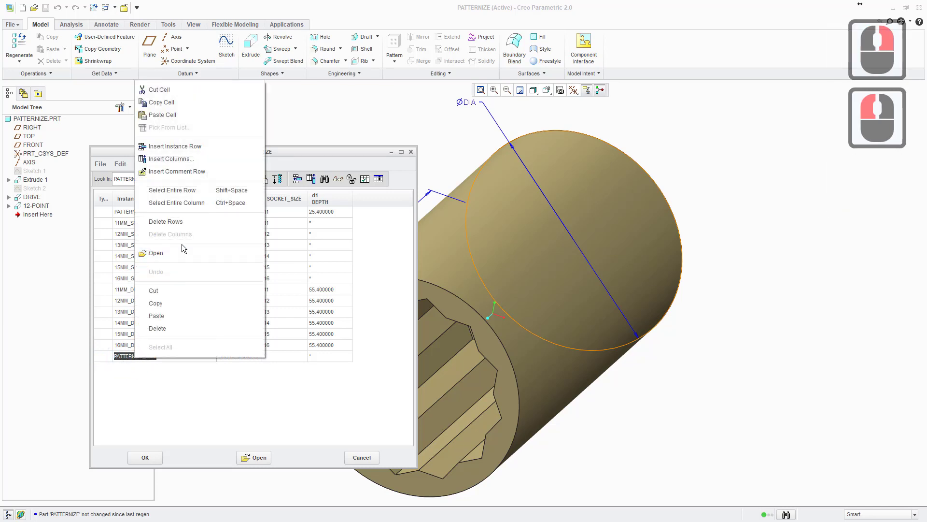
pyautogui.click(181, 221)
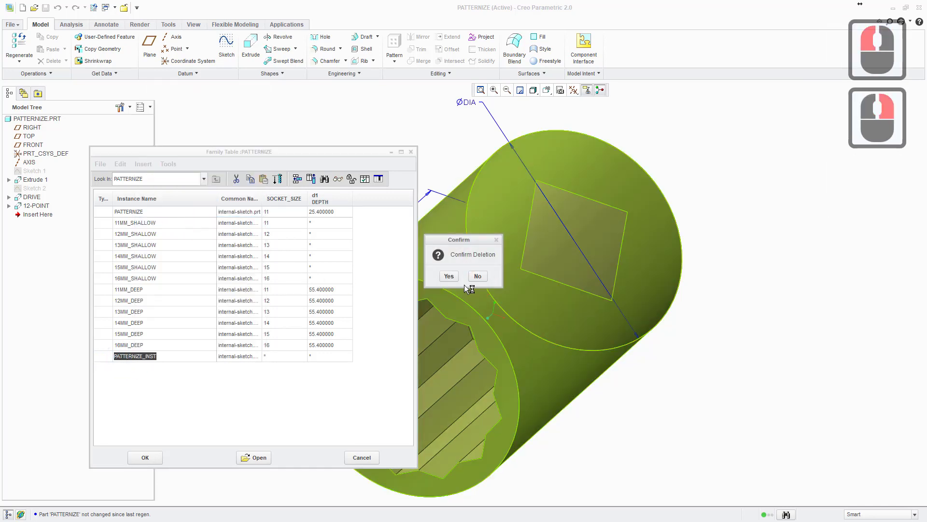
pyautogui.click(449, 278)
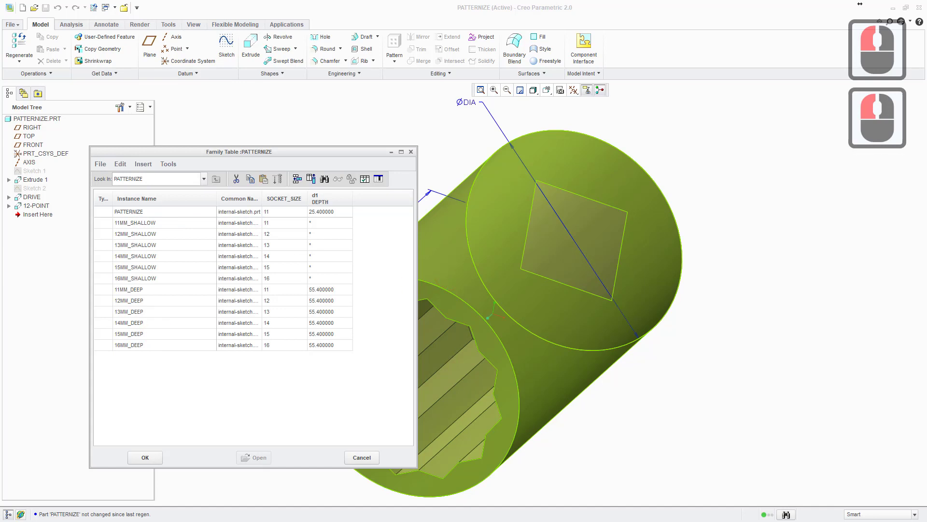
# Verify all shallow and deep instances of the family table and close the Family Tree.
pyautogui.click(365, 179)
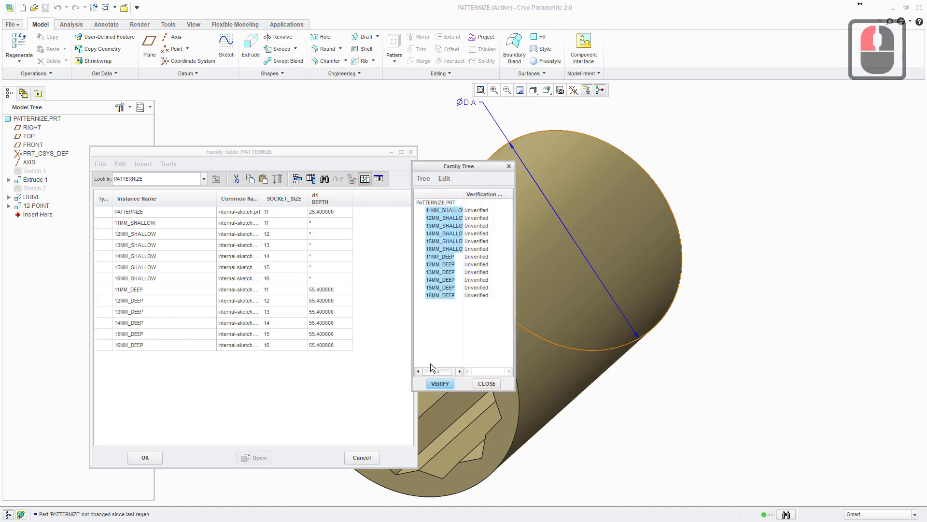
pyautogui.click(441, 383)
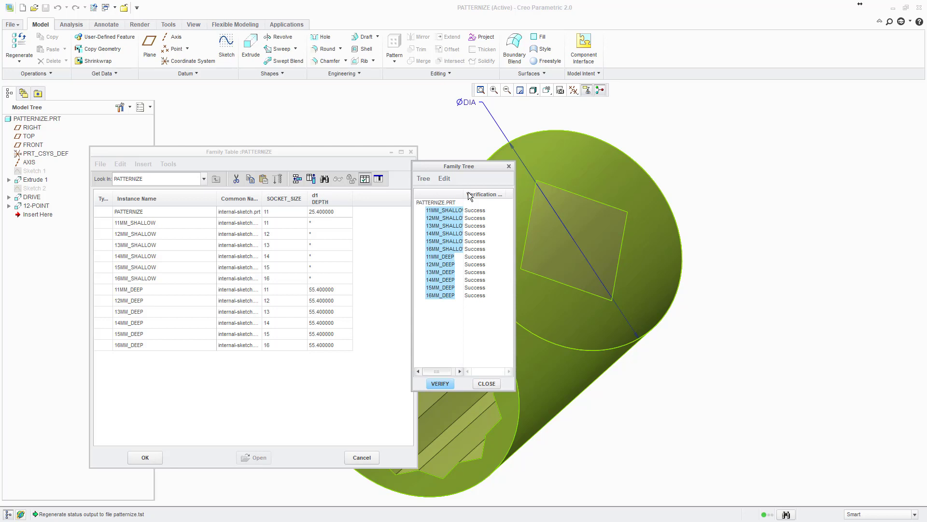
pyautogui.click(486, 383)
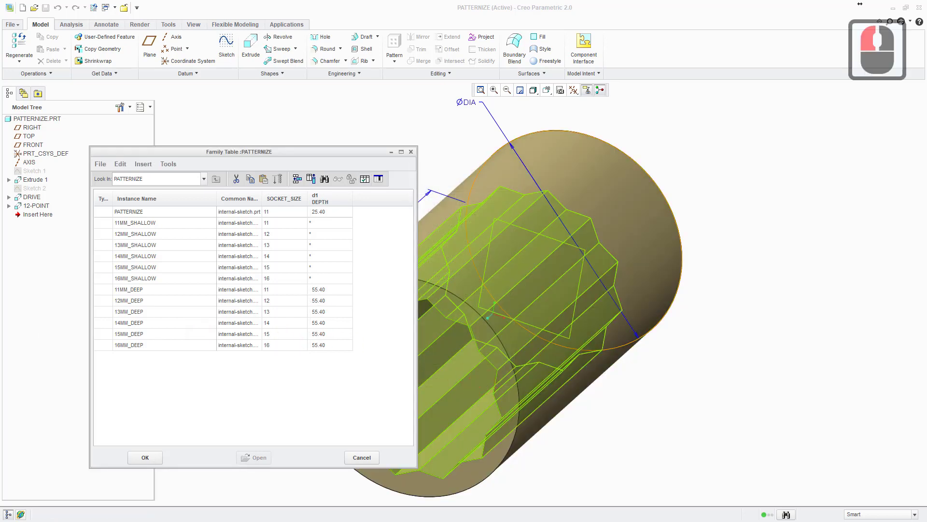
pyautogui.click(859, 4)
pyautogui.scroll(3, 859, 4)
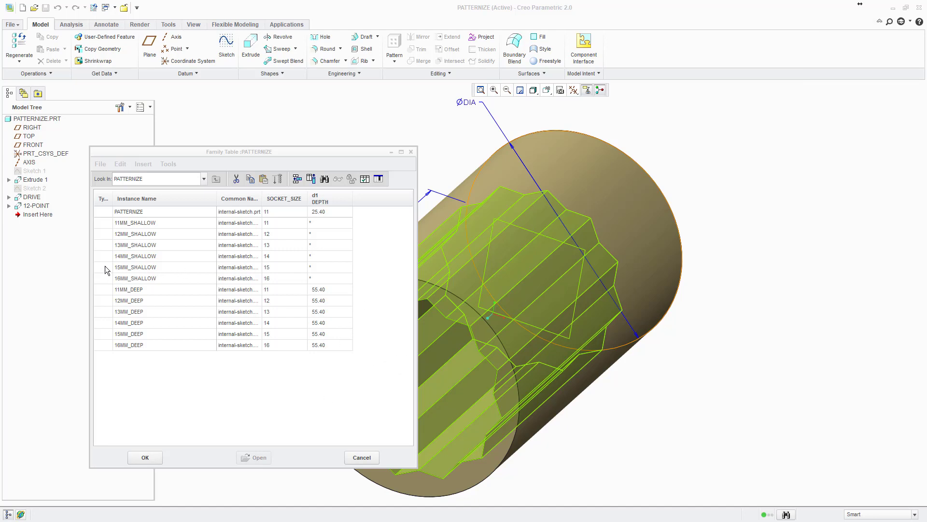
# Preview the 15MM_SHALLOW instance, inspect its geometry from another angle and close the preview.
pyautogui.click(137, 267)
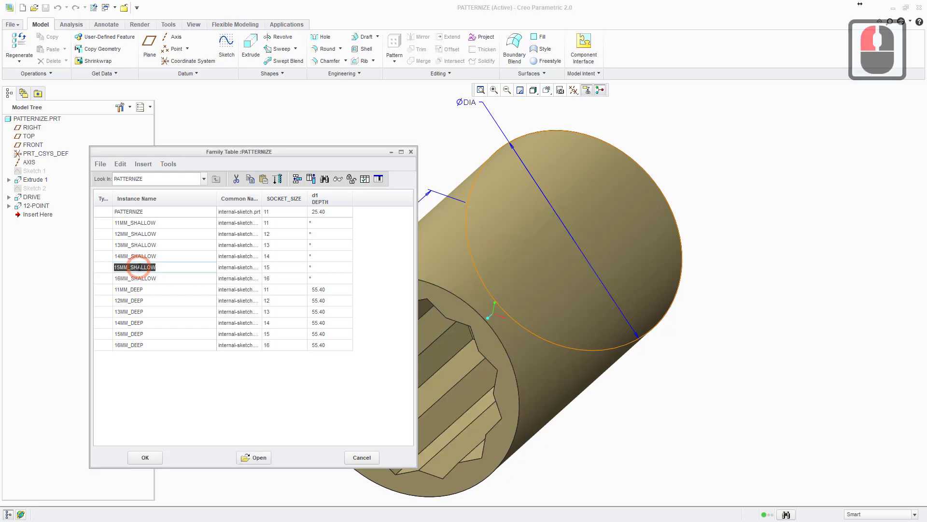
pyautogui.click(338, 179)
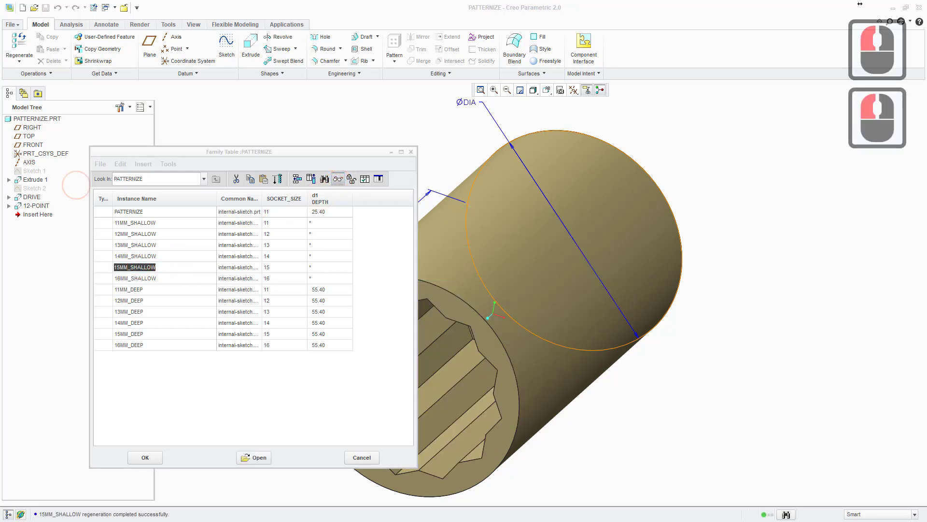
pyautogui.moveTo(280, 309); pyautogui.dragTo(289, 399, button='middle')
pyautogui.click(293, 384)
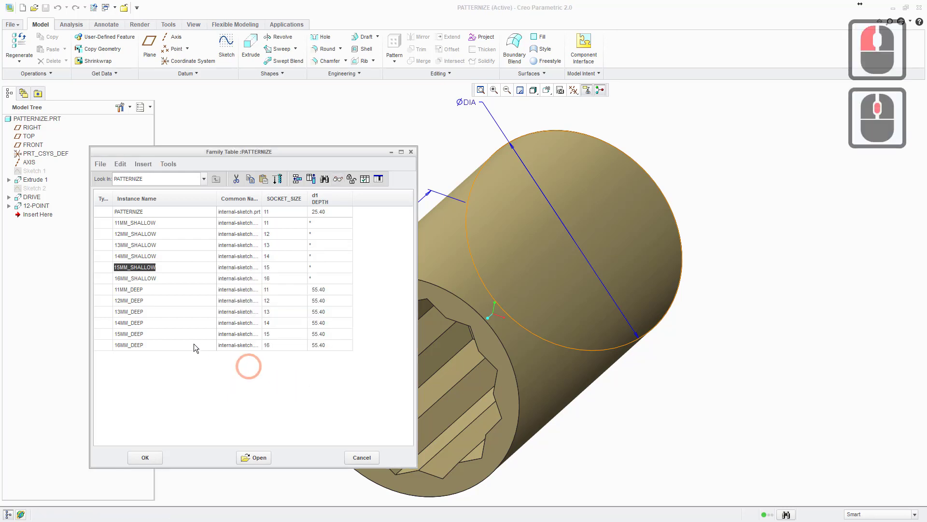
# Preview the 15MM_DEEP instance, rotate it to inspect its length and close the preview.
pyautogui.click(128, 334)
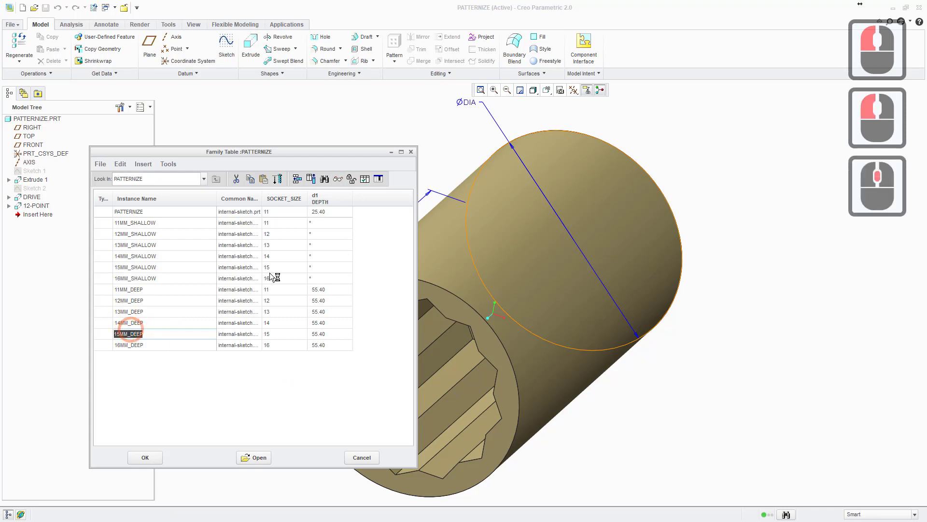
pyautogui.click(338, 179)
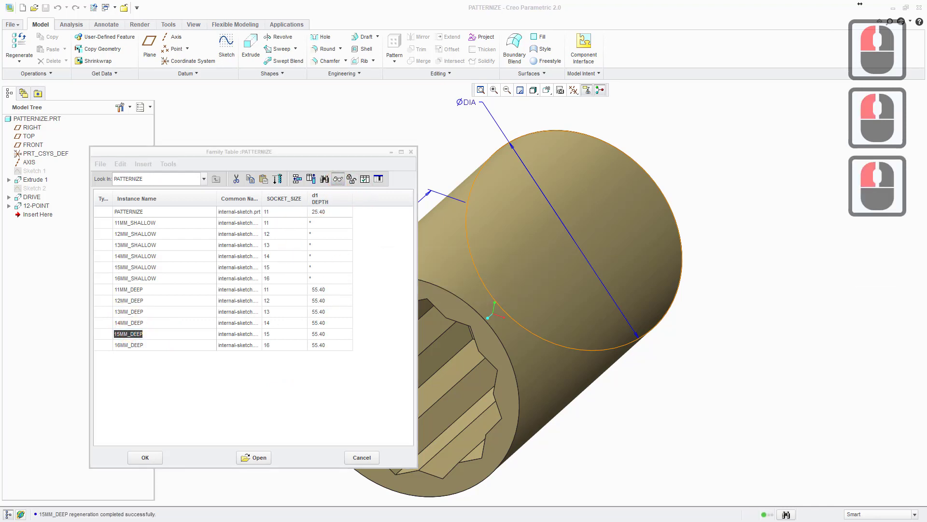
pyautogui.moveTo(292, 359)
pyautogui.mouseDown(button='middle')
pyautogui.moveTo(257, 353)
pyautogui.moveTo(305, 376)
pyautogui.moveTo(276, 372)
pyautogui.moveTo(302, 372)
pyautogui.moveTo(299, 382)
pyautogui.mouseUp(button='middle')
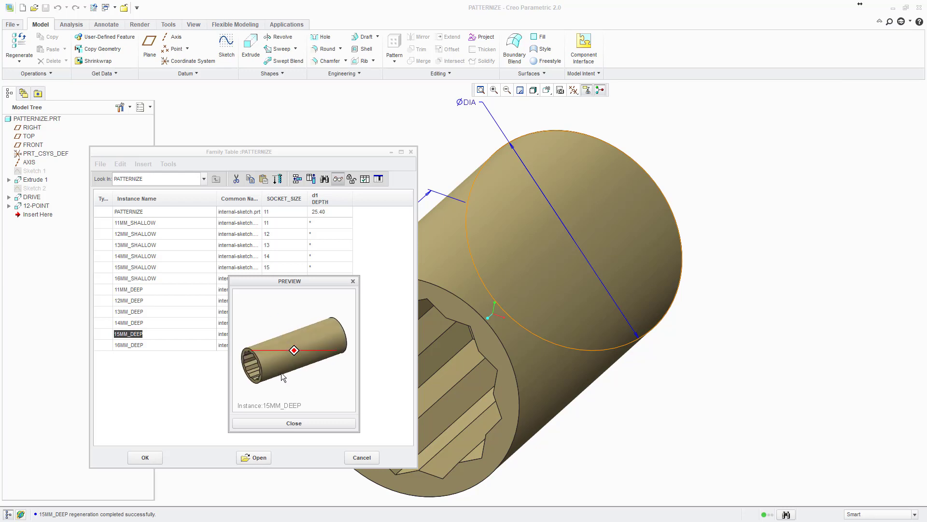
pyautogui.click(297, 422)
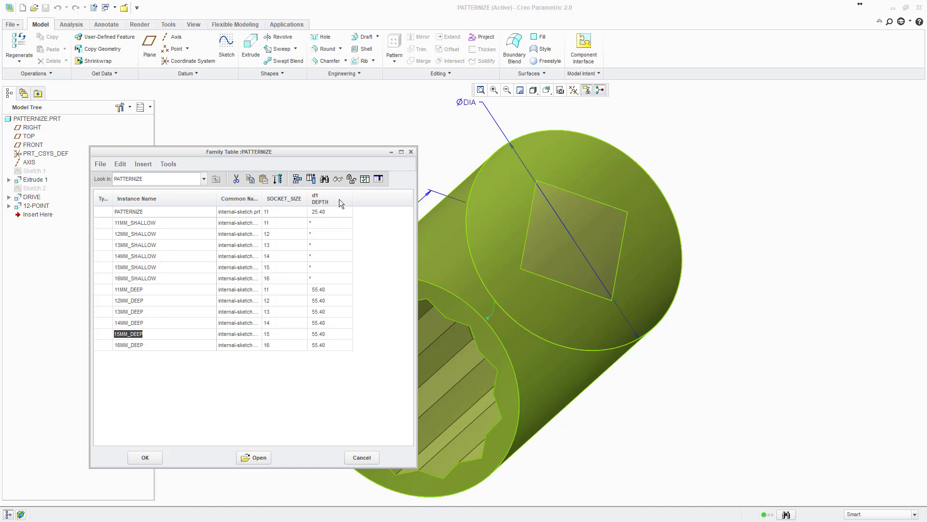
# Accept the family table and open patternize.prt from the models in session.
pyautogui.click(146, 456)
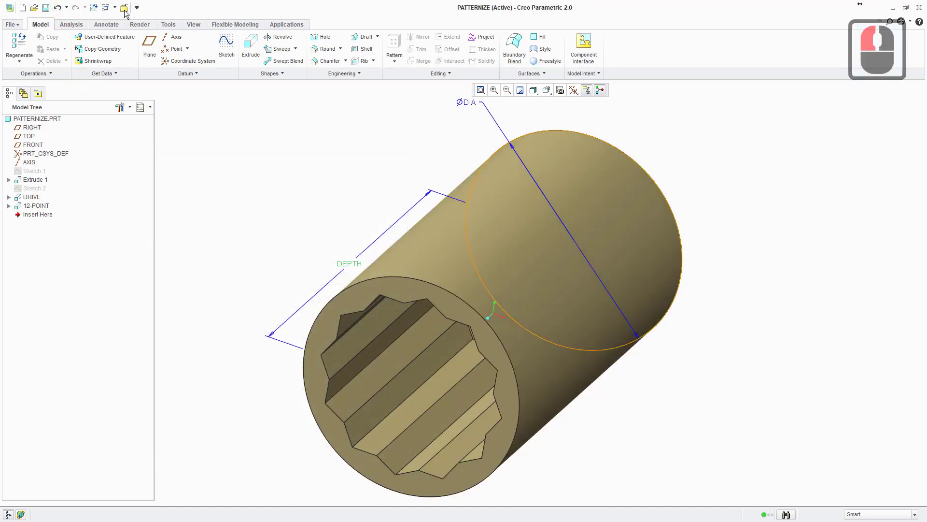
pyautogui.click(35, 8)
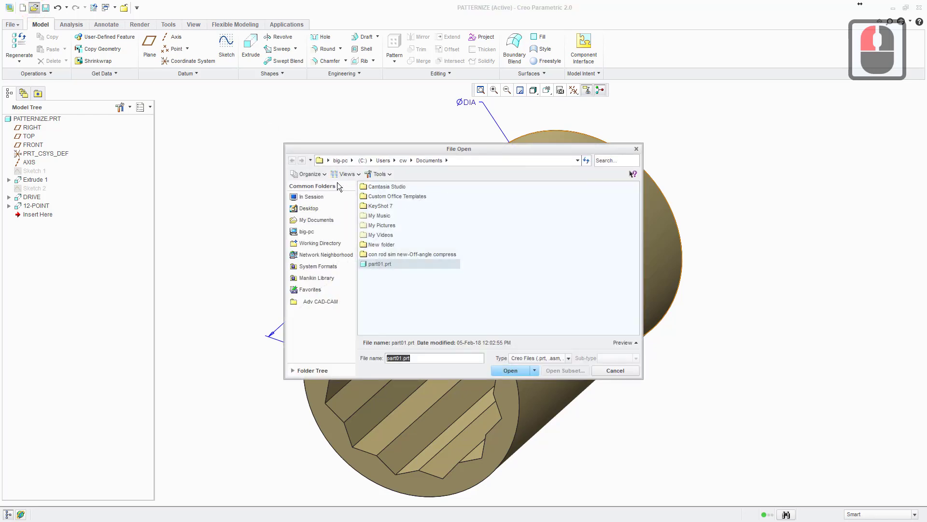
pyautogui.click(311, 197)
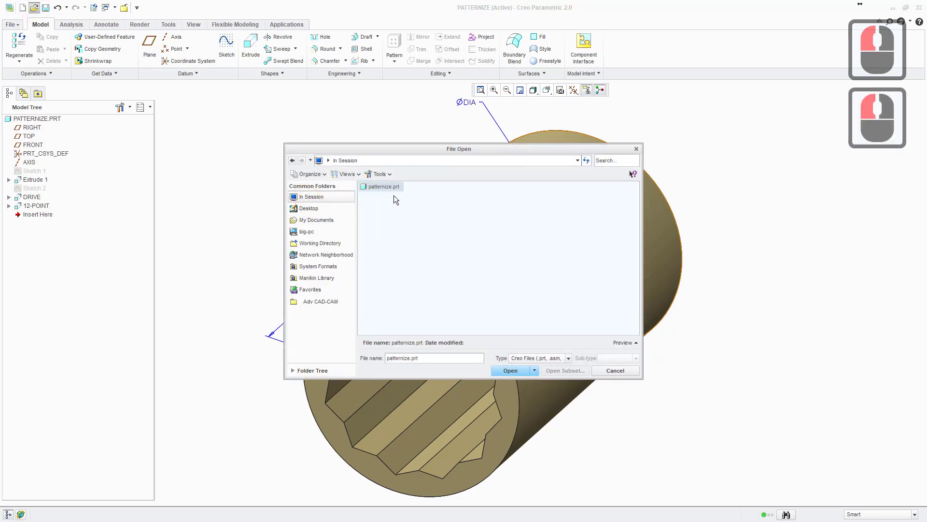
pyautogui.doubleClick(382, 188)
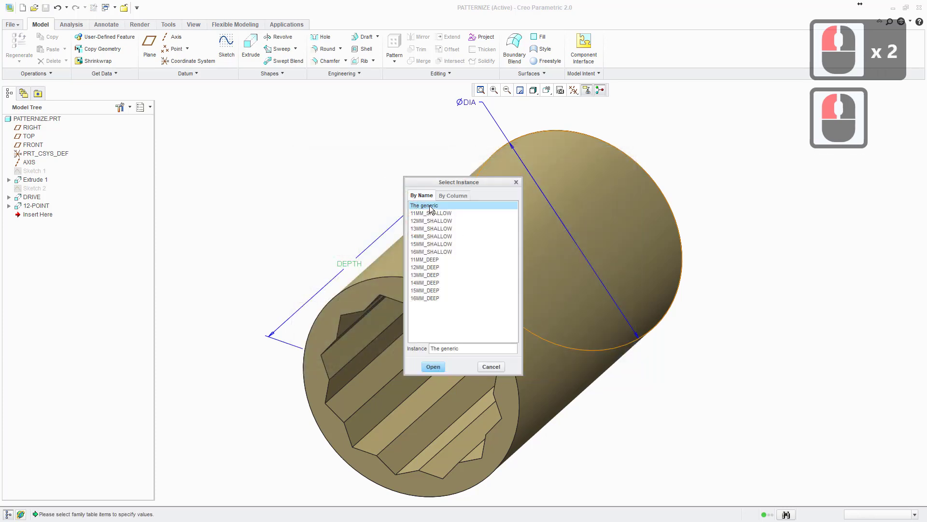
# Choose the 16MM_SHALLOW instance of patternize.prt, open it and inspect the socket end.
pyautogui.moveTo(431, 184); pyautogui.dragTo(271, 150)
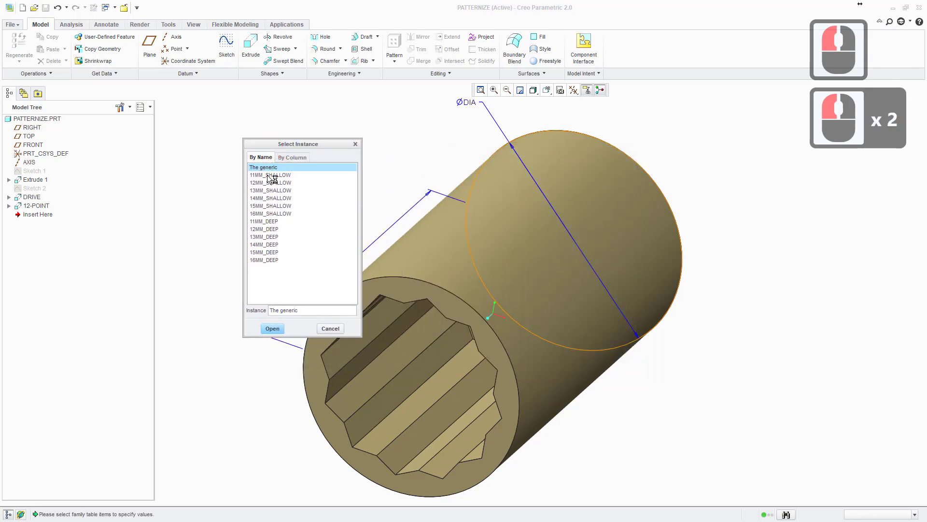
pyautogui.click(270, 252)
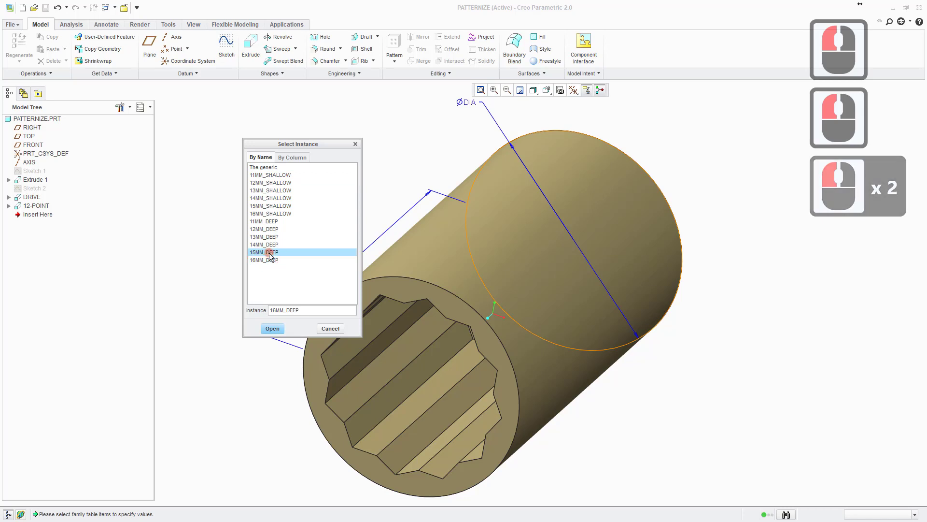
pyautogui.click(271, 252)
pyautogui.click(269, 245)
pyautogui.click(268, 237)
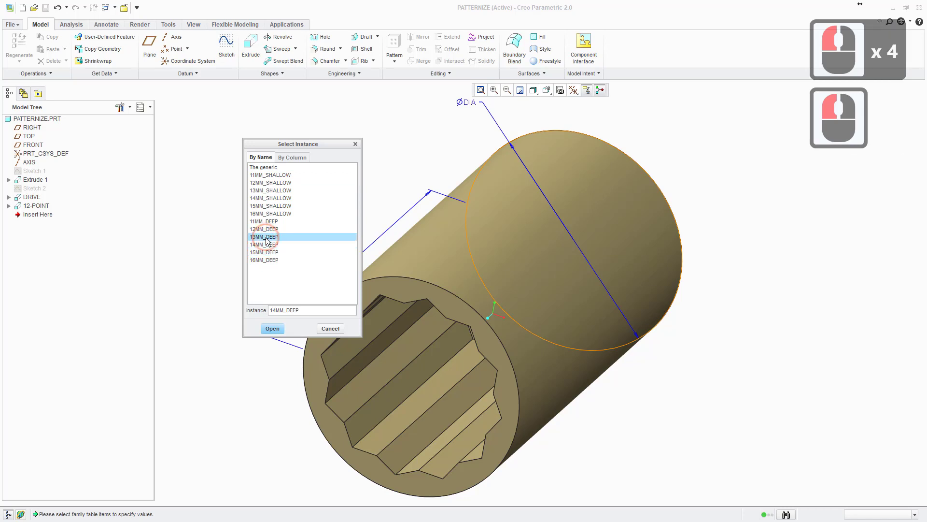
pyautogui.click(267, 229)
pyautogui.click(267, 221)
pyautogui.click(266, 213)
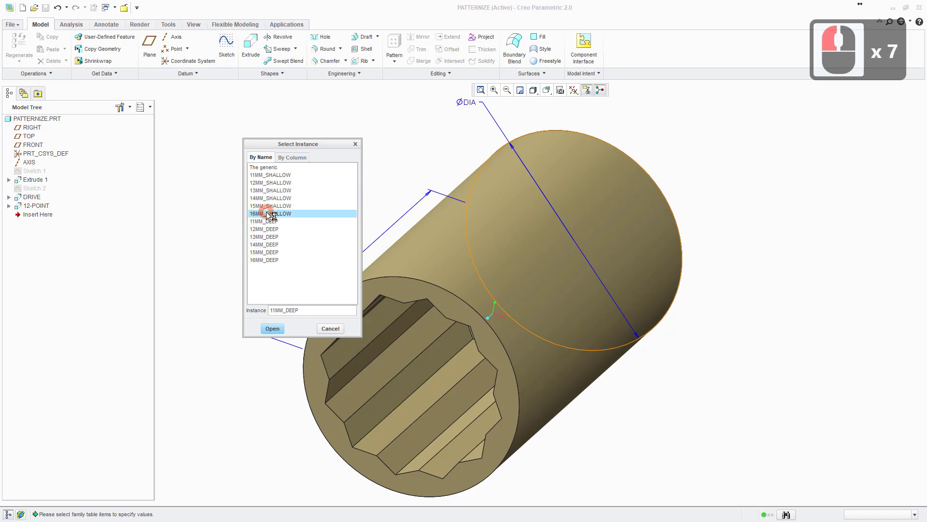
pyautogui.doubleClick(266, 213)
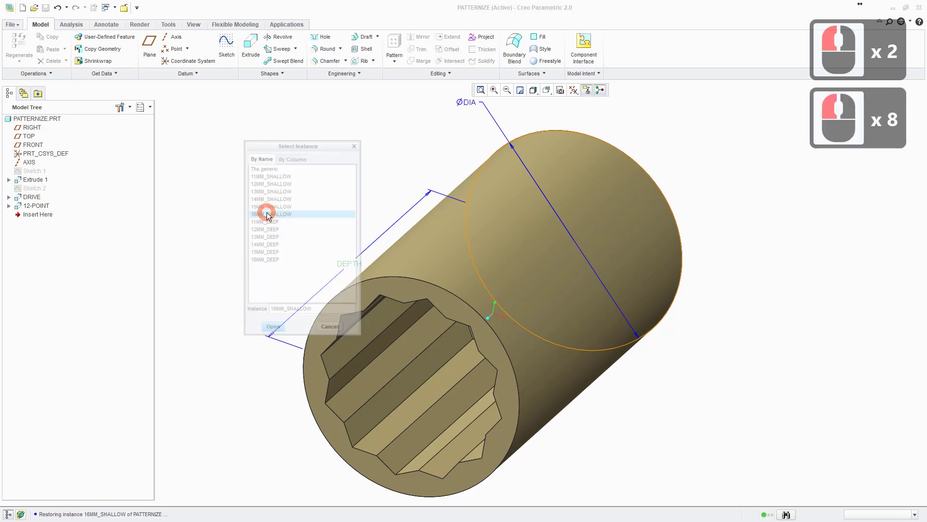
pyautogui.moveTo(337, 260)
pyautogui.mouseDown(button='middle')
pyautogui.moveTo(331, 273)
pyautogui.moveTo(310, 276)
pyautogui.moveTo(433, 277)
pyautogui.moveTo(537, 314)
pyautogui.moveTo(507, 300)
pyautogui.moveTo(392, 302)
pyautogui.mouseUp(button='middle')
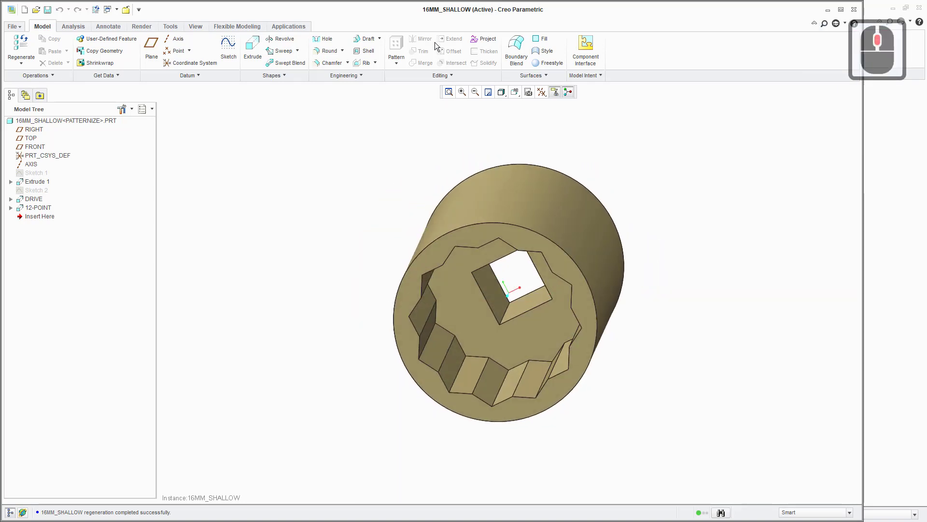